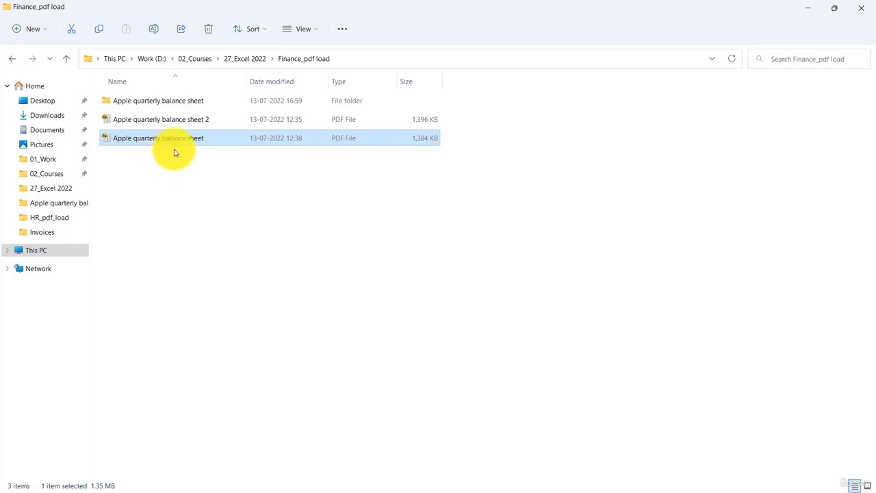
- Open the Apple quarterly balance sheet PDF to examine its layout, and return to the PDF_import workbook in Excel
{"action": "double_click", "coordinate": [176, 138]}
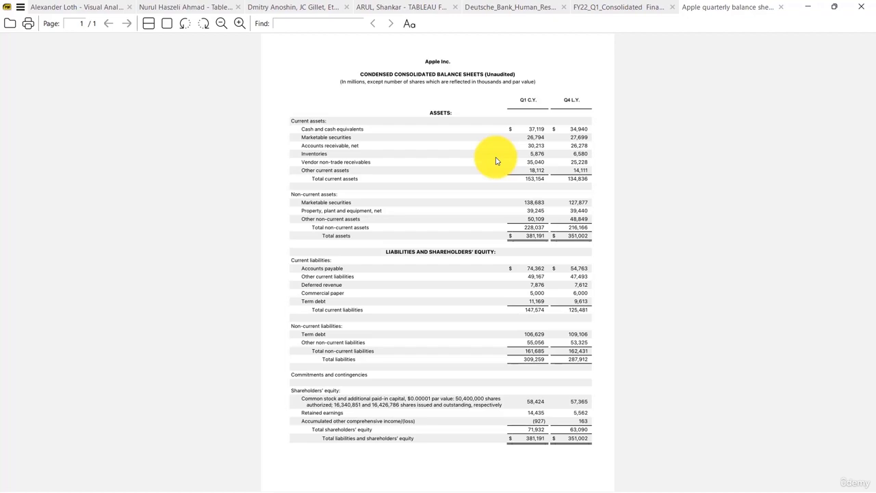
{"action": "key", "text": "alt+Tab"}
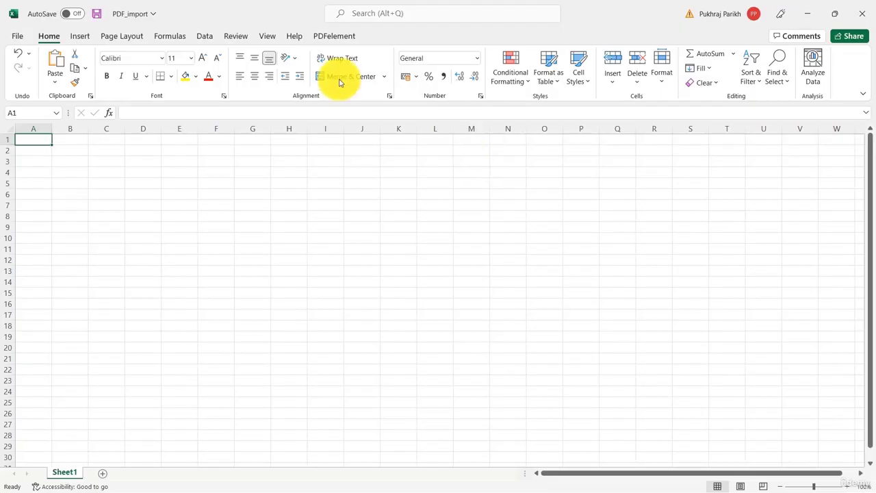
- Import data from the PDF file "Apple quarterly balance sheet" in the Finance_pdf load folder
{"action": "left_click", "coordinate": [205, 37]}
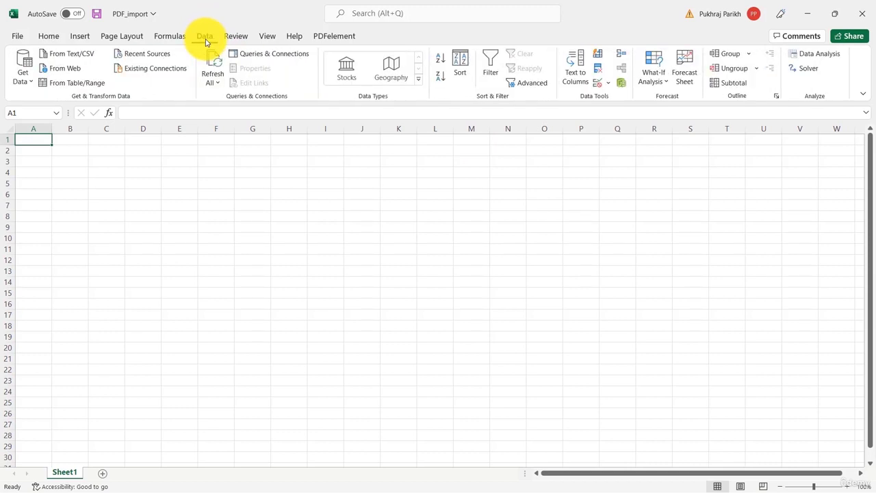
{"action": "left_click", "coordinate": [24, 76]}
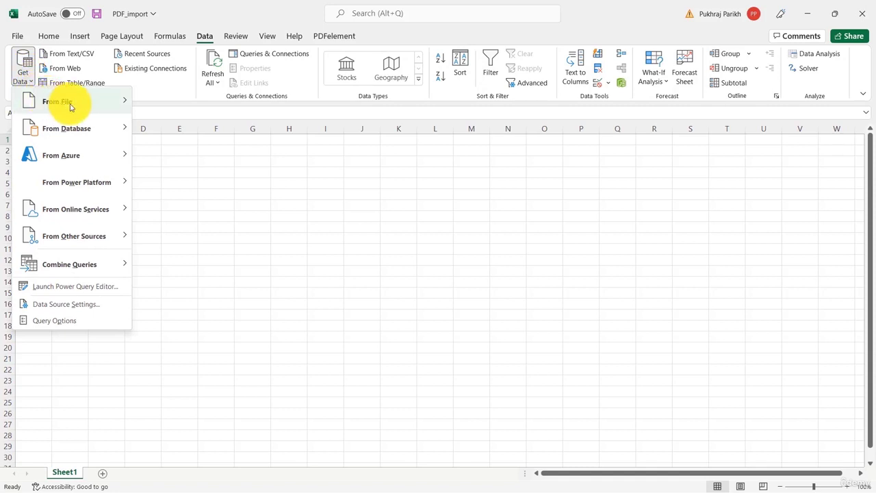
{"action": "mouse_move", "coordinate": [64, 100]}
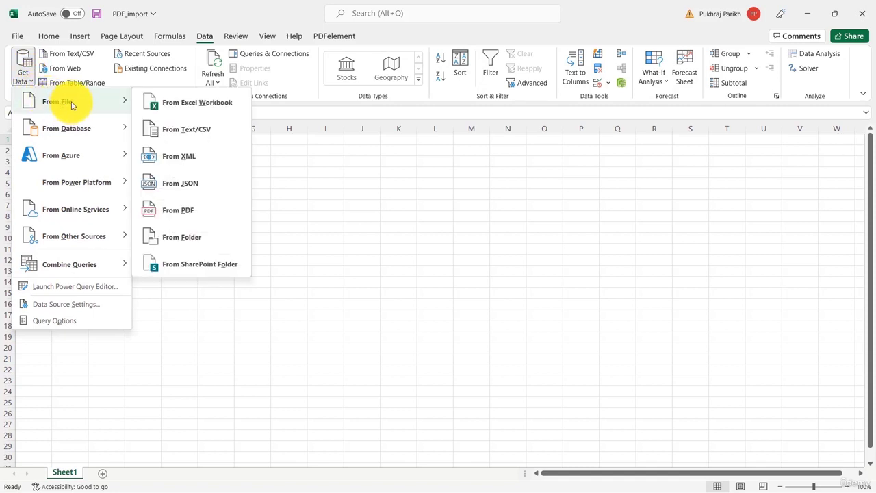
{"action": "left_click", "coordinate": [220, 212]}
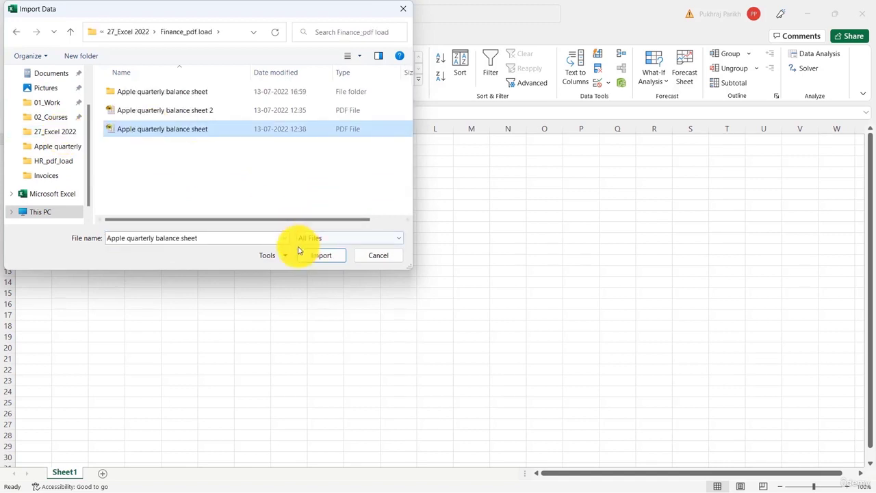
{"action": "left_click", "coordinate": [305, 258]}
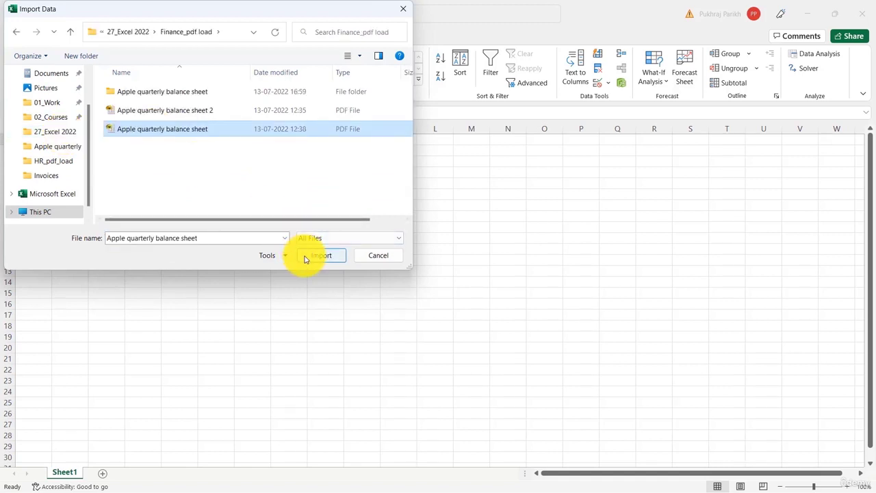
{"action": "left_click", "coordinate": [333, 257]}
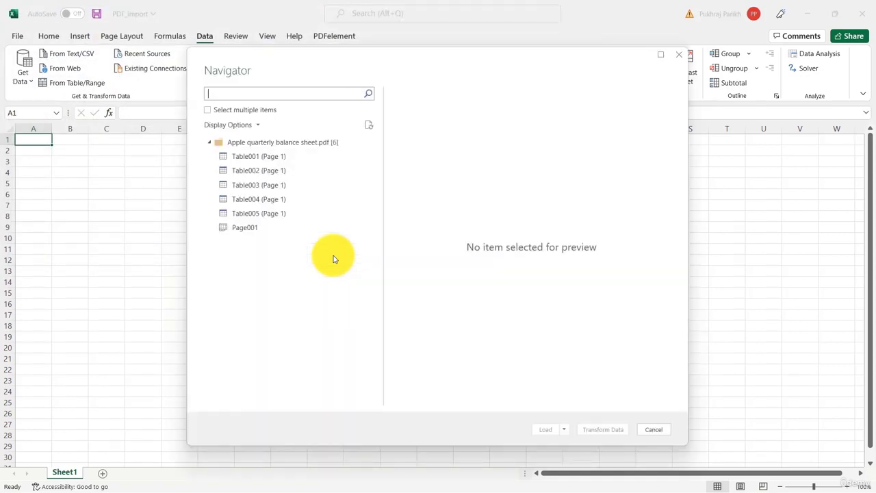
- Preview Table001 and Table002 of the PDF, and open Table001 (Page 1) for transformation in the Power Query Editor
{"action": "left_click", "coordinate": [266, 159]}
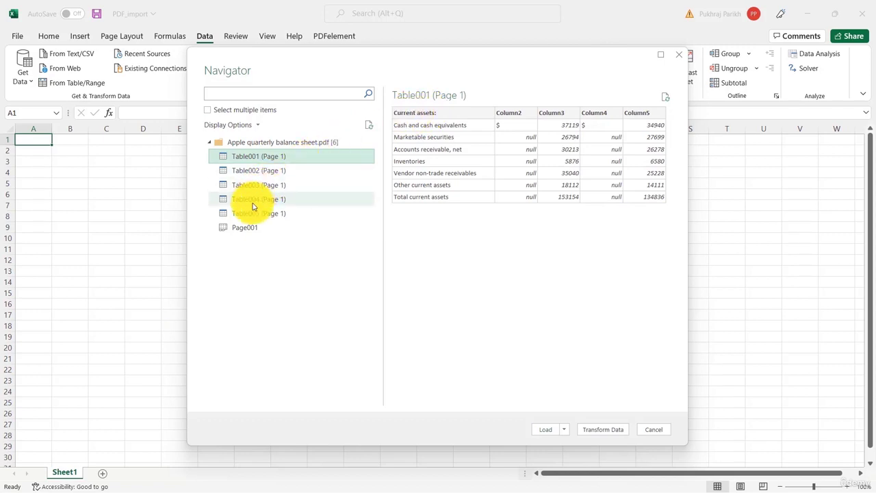
{"action": "left_click", "coordinate": [263, 172]}
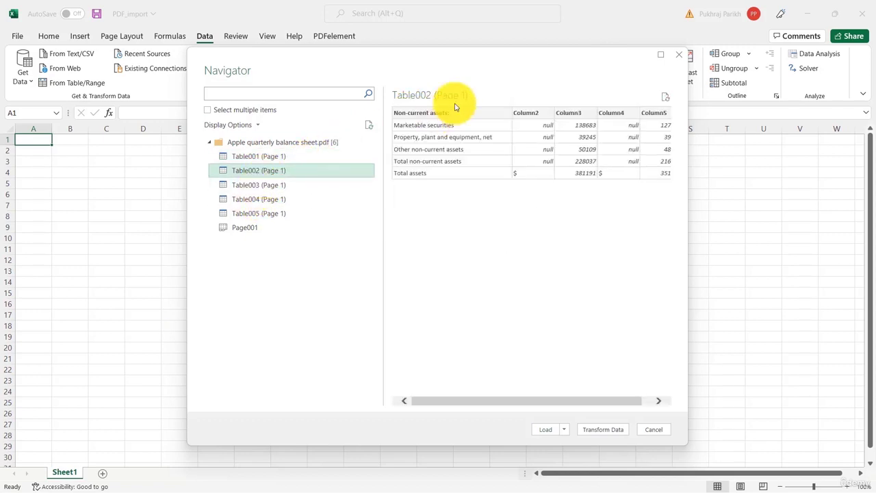
{"action": "left_click", "coordinate": [253, 157]}
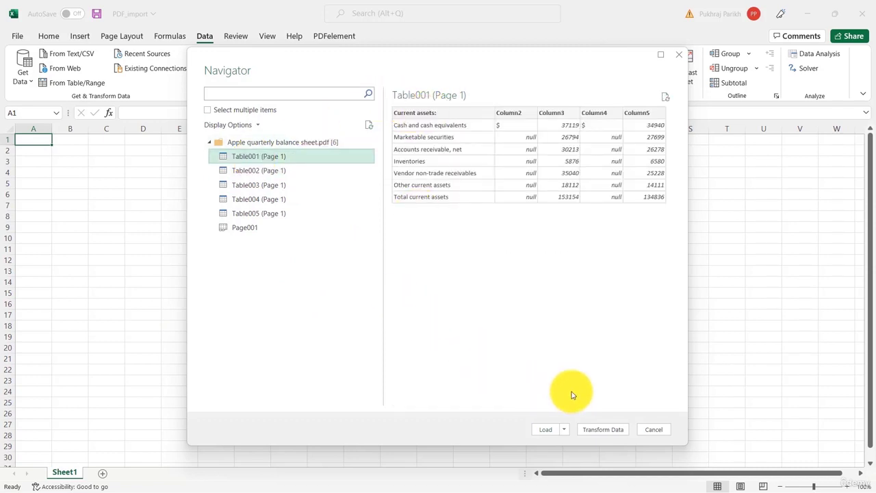
{"action": "left_click", "coordinate": [545, 430]}
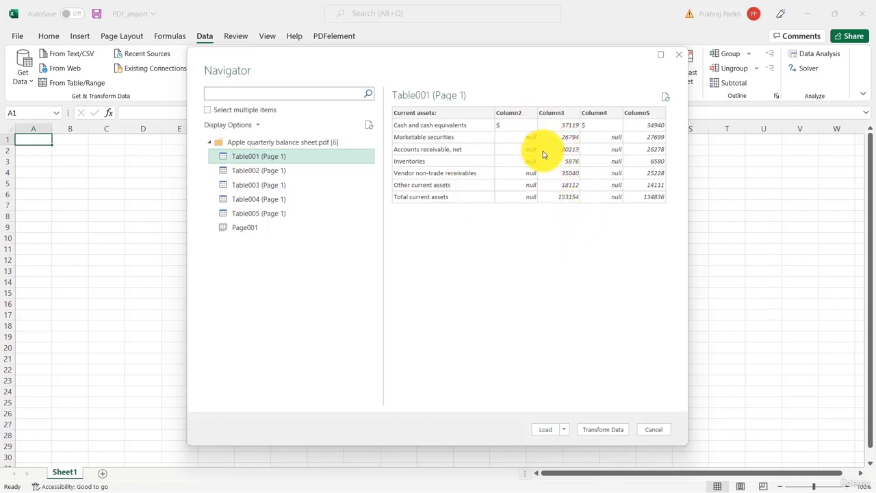
{"action": "left_click", "coordinate": [613, 434]}
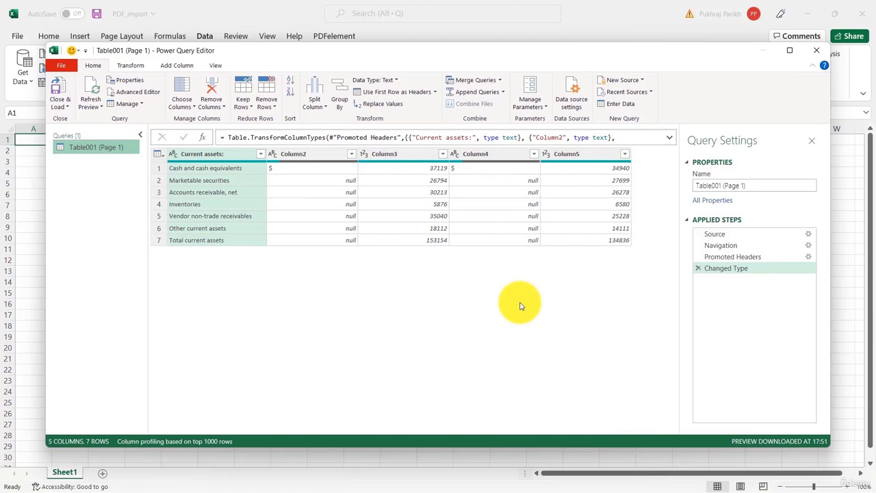
- Remove Column2 and Column4 from the Table001 query
{"action": "left_click", "coordinate": [313, 157]}
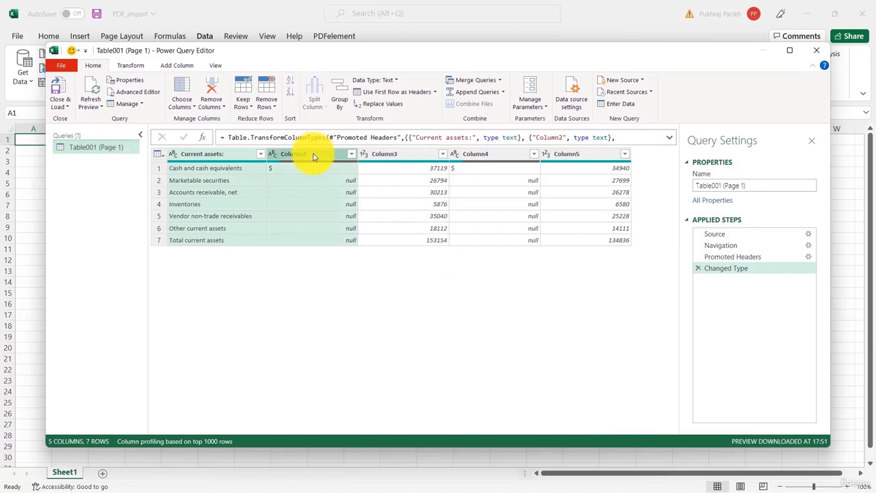
{"action": "left_click", "coordinate": [476, 155], "text": "ctrl"}
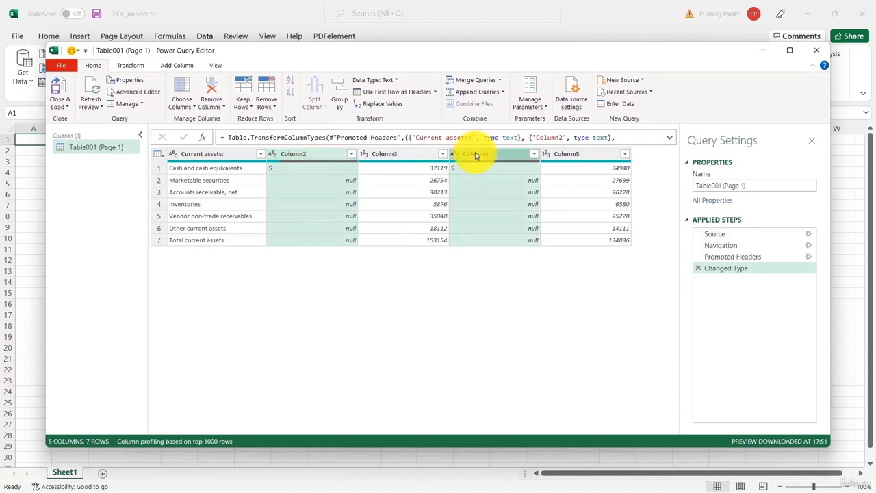
{"action": "left_click", "coordinate": [211, 89]}
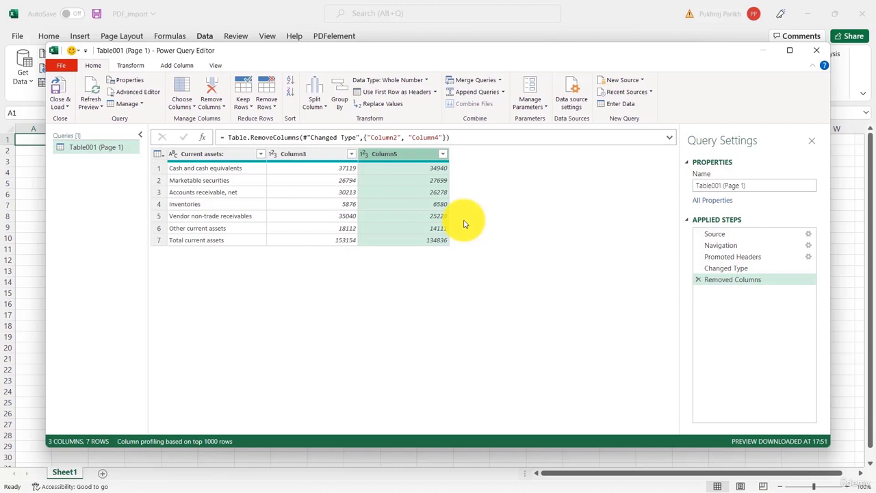
- Rename Column3 as "Current Quarter"
{"action": "left_click", "coordinate": [306, 159]}
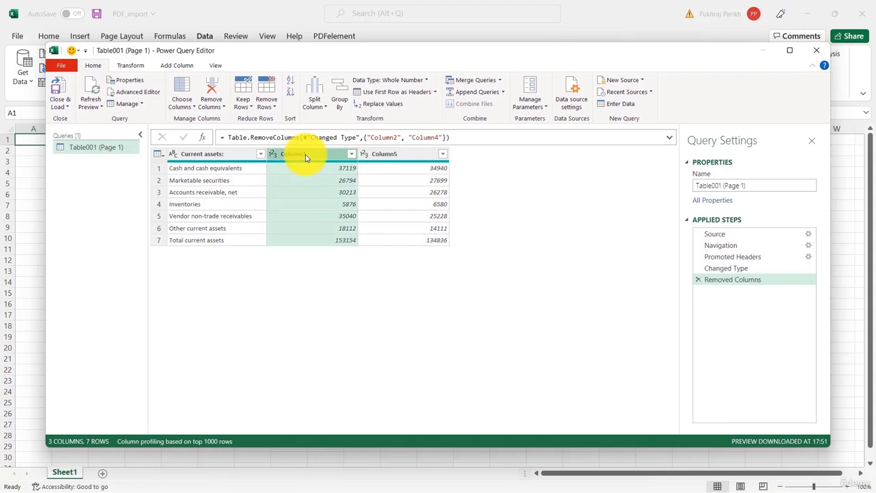
{"action": "right_click", "coordinate": [306, 158]}
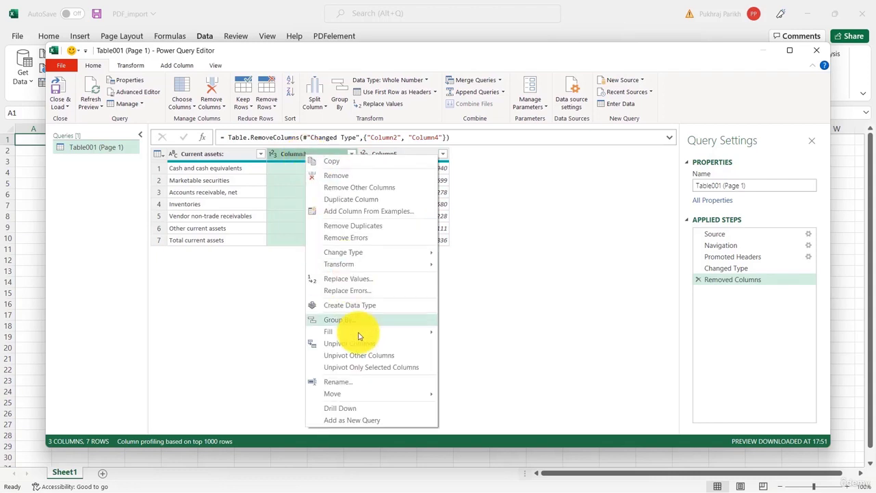
{"action": "left_click", "coordinate": [349, 382]}
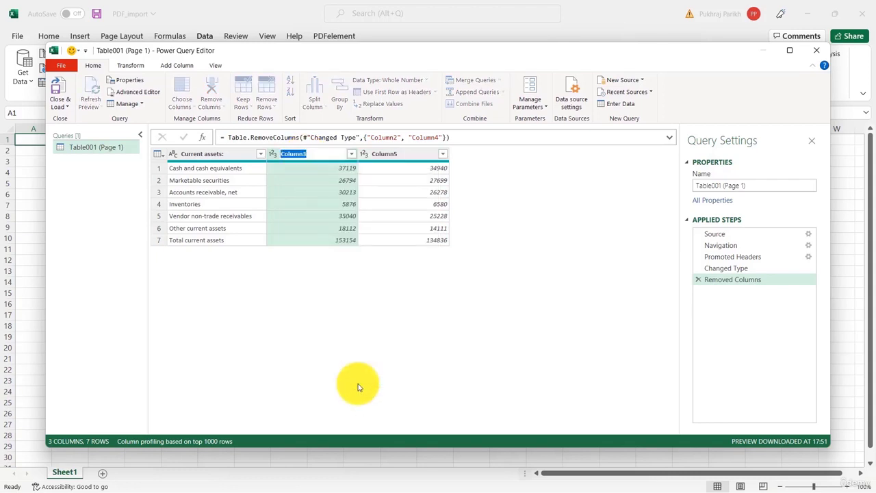
{"action": "type", "text": "Current Quarter"}
{"action": "key", "text": "Return"}
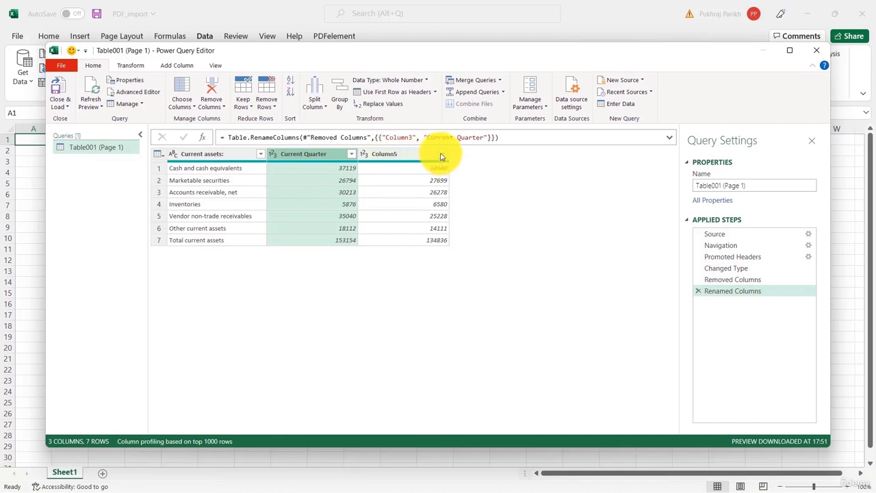
- Rename Column5 as "Q4 LY" and load the query result into the workbook
{"action": "right_click", "coordinate": [429, 157]}
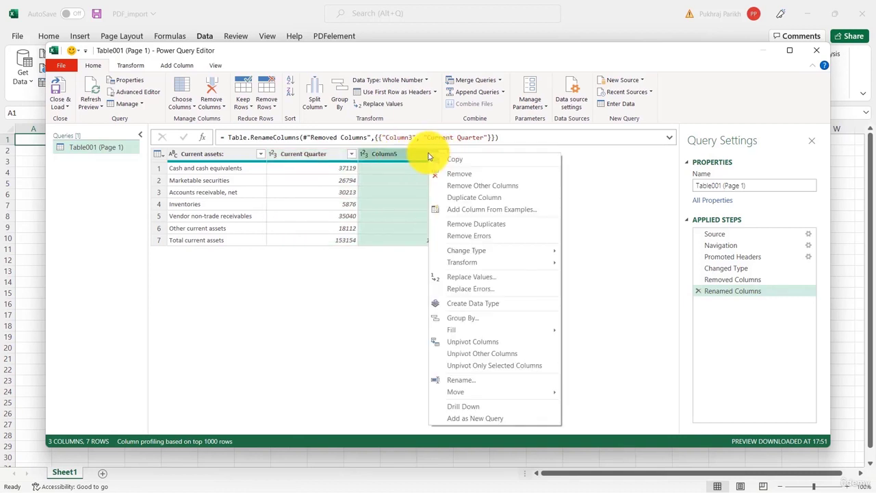
{"action": "left_click", "coordinate": [481, 382]}
{"action": "type", "text": "Q"}
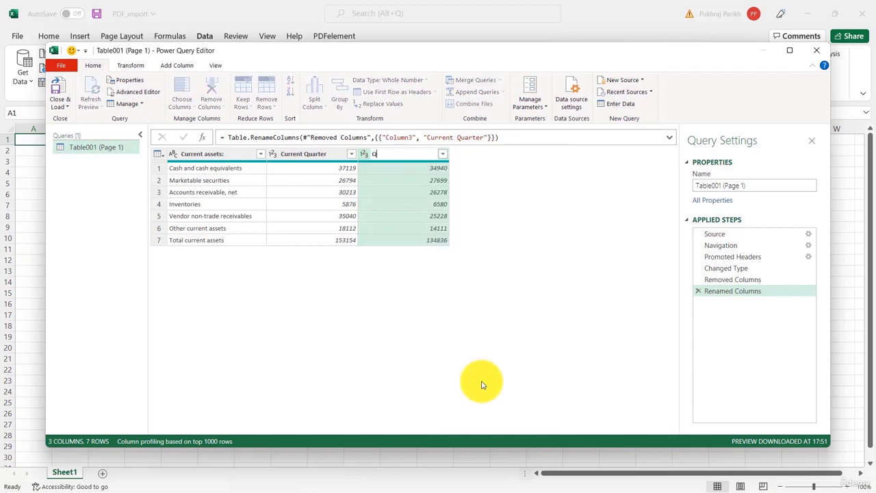
{"action": "type", "text": "4 LY"}
{"action": "key", "text": "Return"}
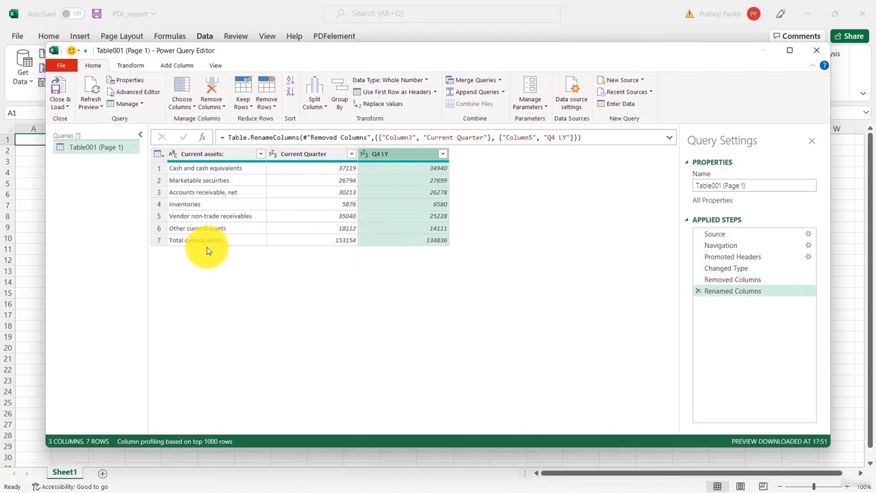
{"action": "left_click", "coordinate": [59, 88]}
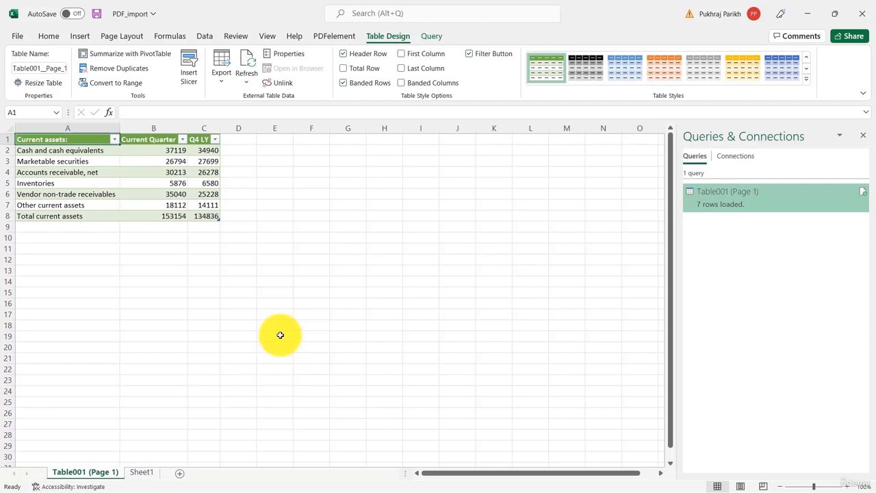
- Add a calculated column beside Q4 LY, starting in D2, that subtracts Q4 LY from Current Quarter
{"action": "left_click", "coordinate": [241, 150]}
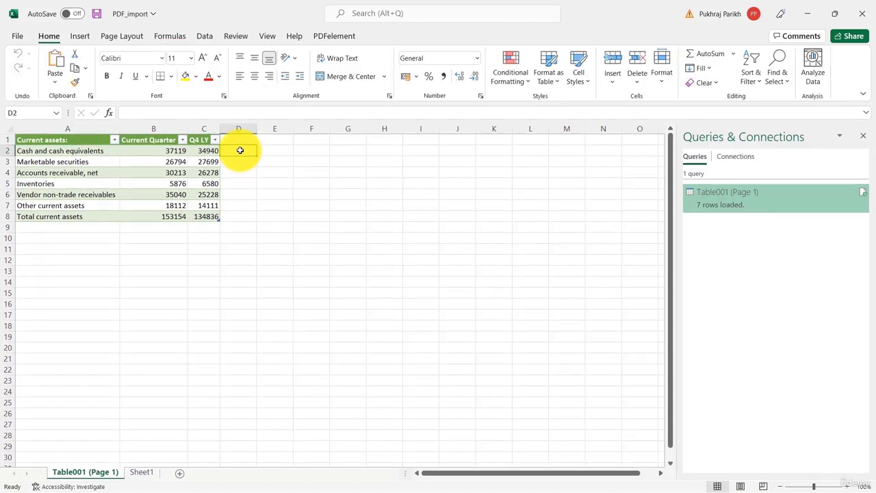
{"action": "type", "text": "="}
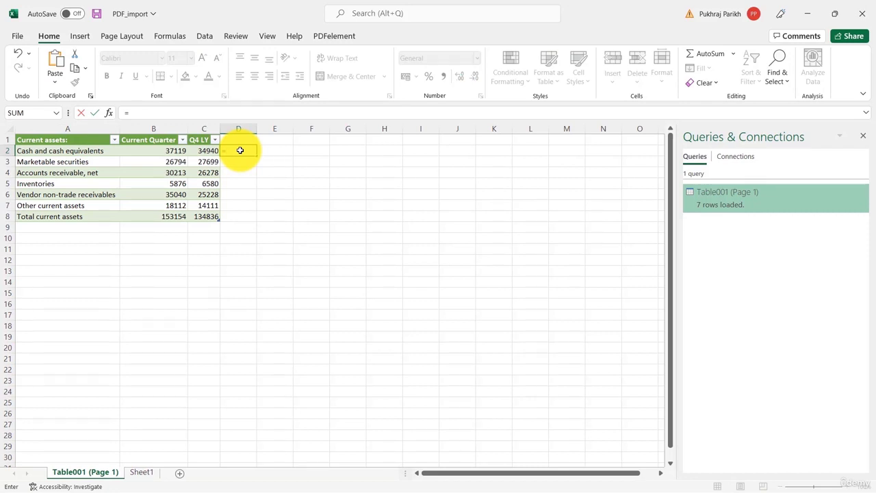
{"action": "key", "text": "Left"}
{"action": "key", "text": "Left"}
{"action": "type", "text": "-"}
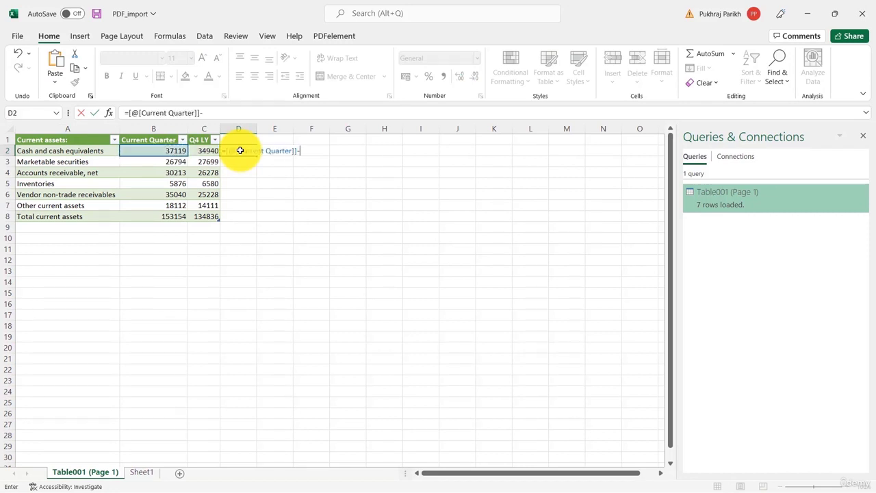
{"action": "key", "text": "Left"}
{"action": "key", "text": "Return"}
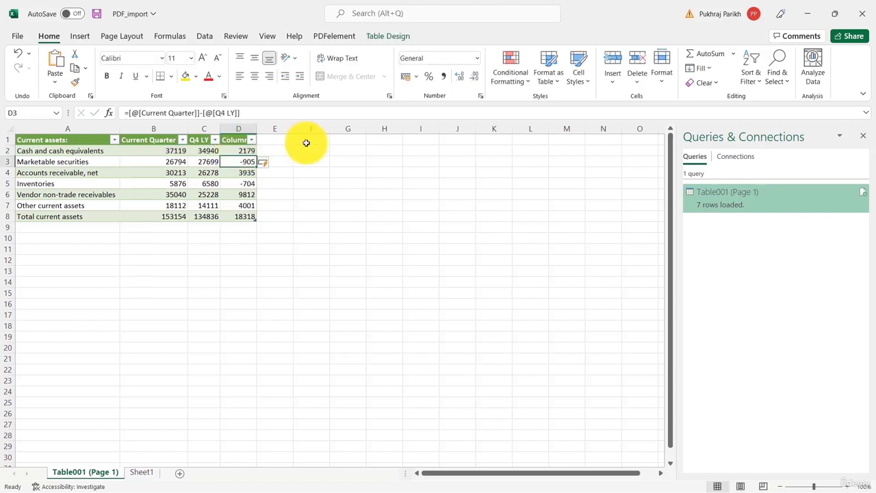
{"action": "left_click", "coordinate": [247, 151]}
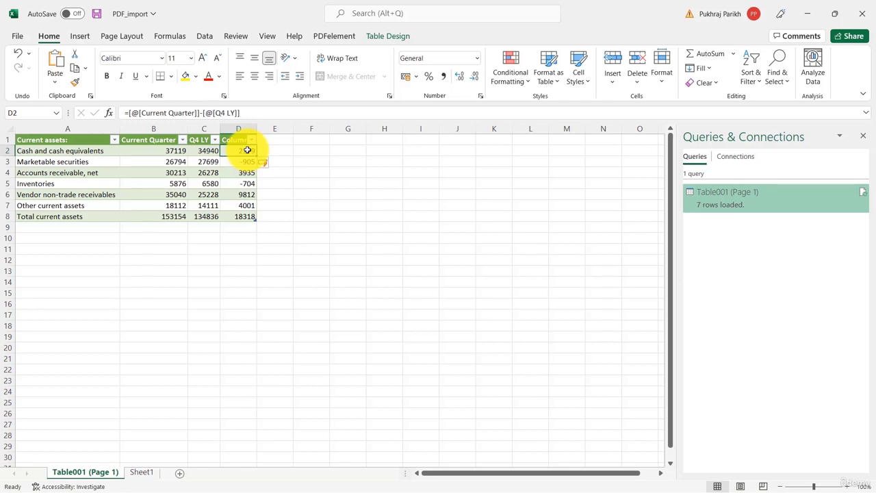
- Switch to File Explorer and move the "Apple quarterly balance sheet" PDF into the folder of the same name
{"action": "left_click", "coordinate": [195, 183]}
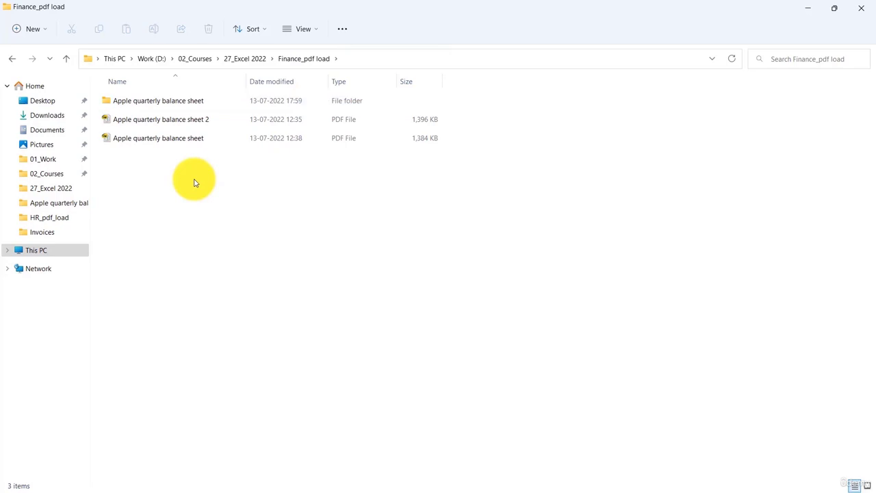
{"action": "left_click", "coordinate": [195, 142]}
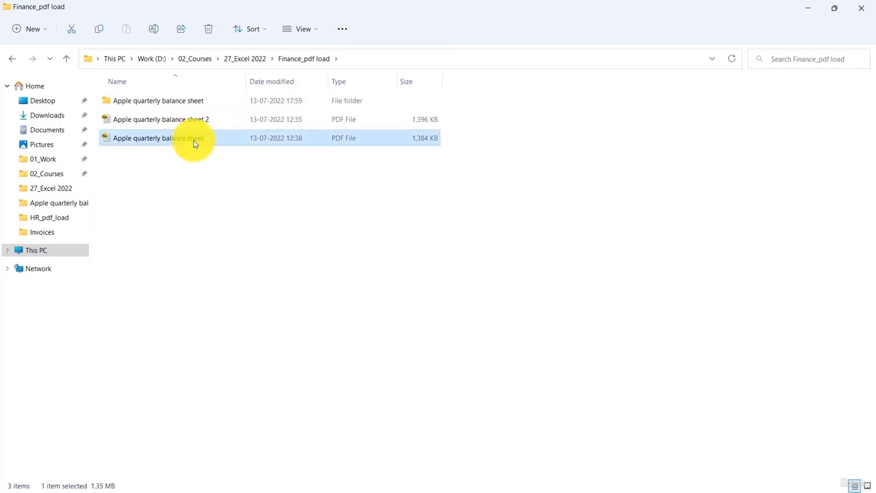
{"action": "key", "text": "alt"}
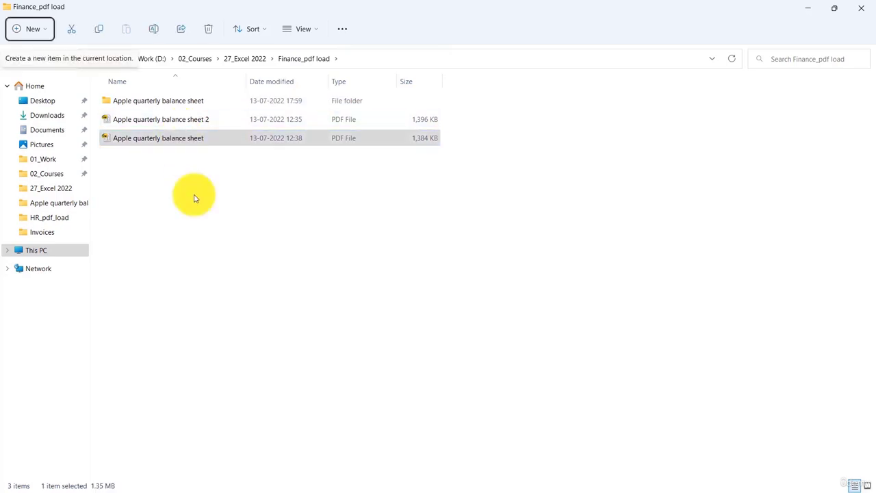
{"action": "left_click", "coordinate": [194, 199]}
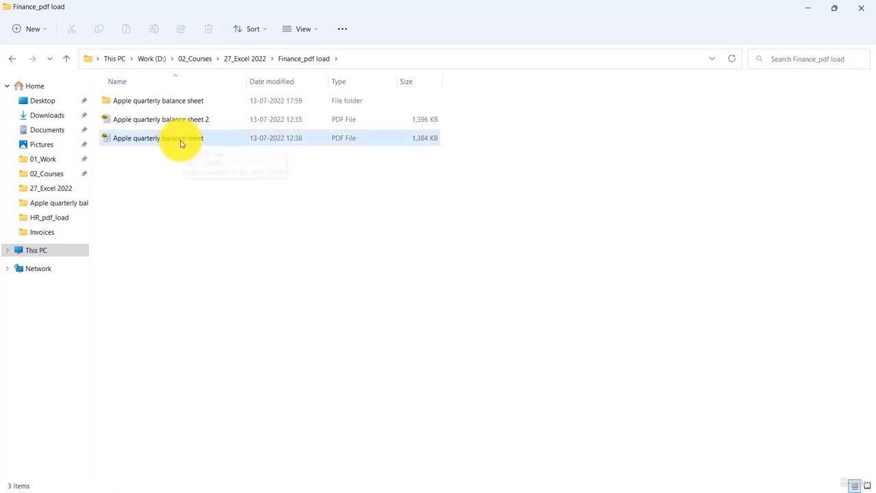
{"action": "left_click_drag", "start_coordinate": [182, 144], "coordinate": [180, 102]}
- Rename the PDF "Apple quarterly balance sheet 2" as "Apple quarterly balance sheet"
{"action": "left_click", "coordinate": [207, 124]}
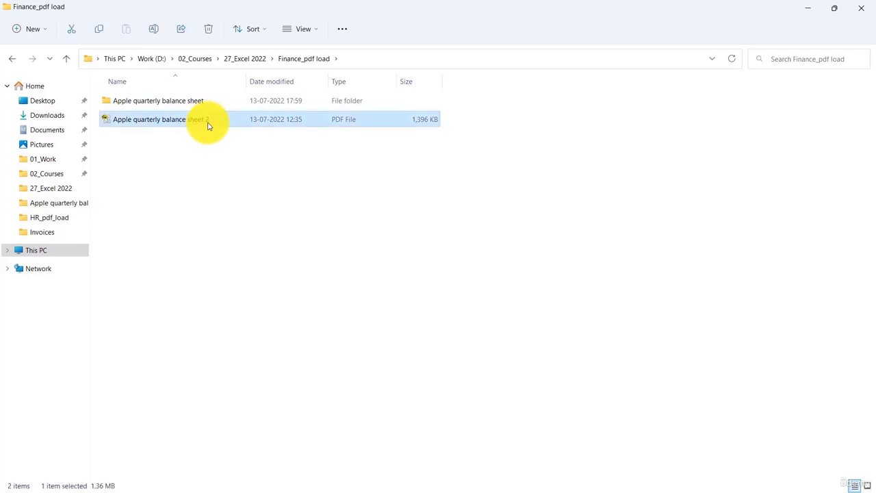
{"action": "left_click", "coordinate": [208, 125]}
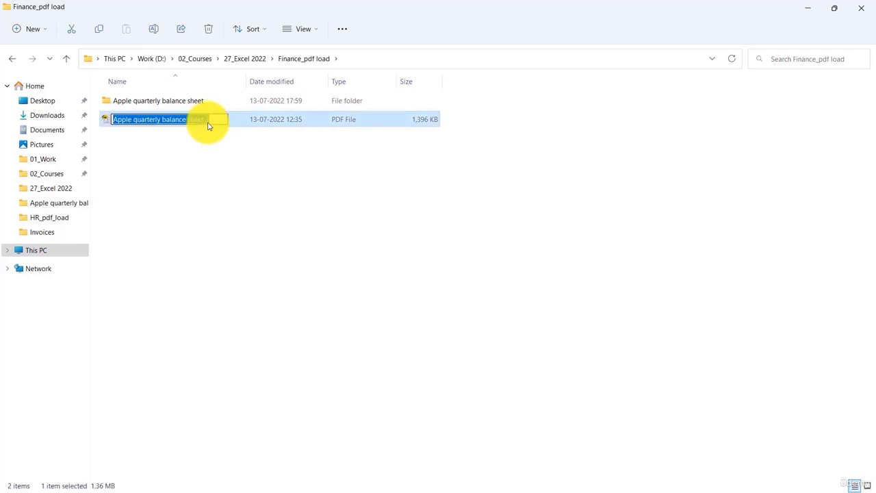
{"action": "left_click", "coordinate": [208, 123]}
{"action": "key", "text": "BackSpace"}
{"action": "key", "text": "BackSpace"}
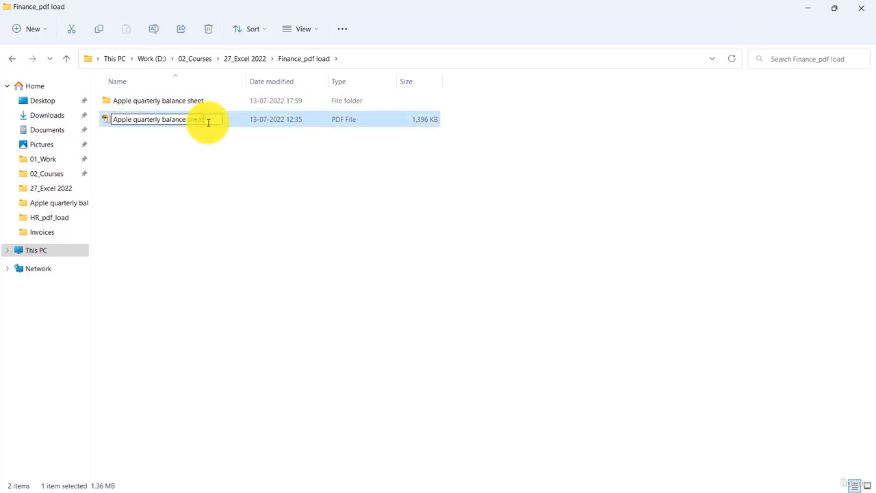
{"action": "left_click", "coordinate": [206, 142]}
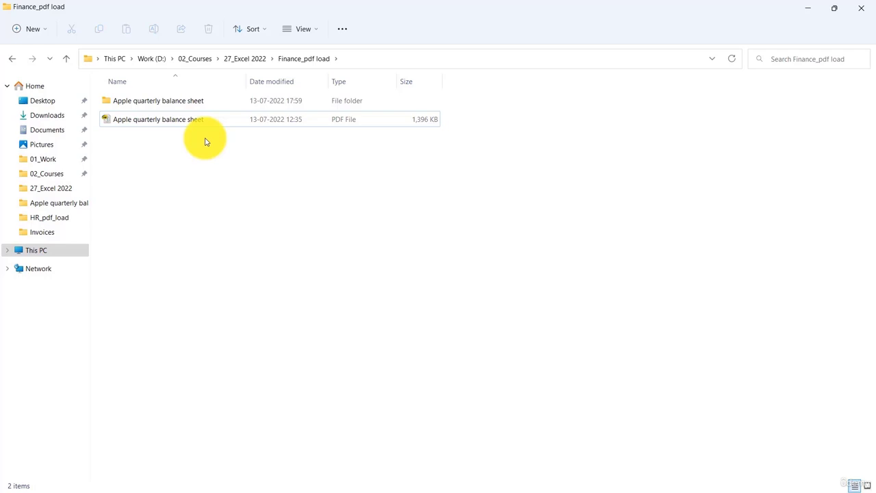
- Switch back to Excel and refresh the balance sheet table so it loads data from the replaced PDF
{"action": "key", "text": "alt+Tab"}
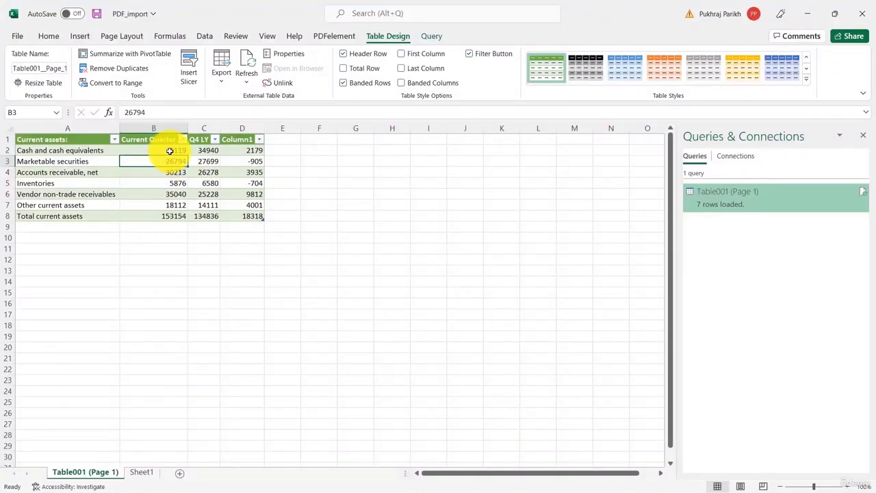
{"action": "left_click", "coordinate": [170, 150]}
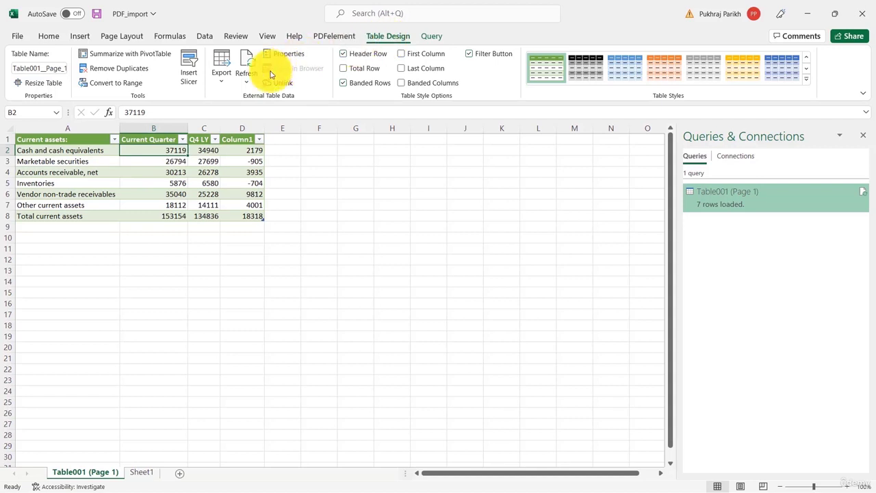
{"action": "left_click", "coordinate": [245, 62]}
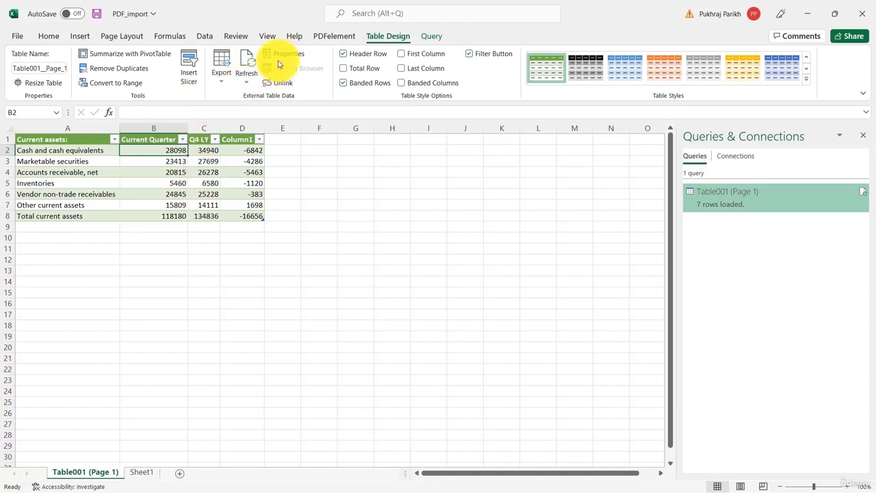
- Examine the refresh options in the balance sheet query's connection properties and close them without changes
{"action": "left_click", "coordinate": [246, 80]}
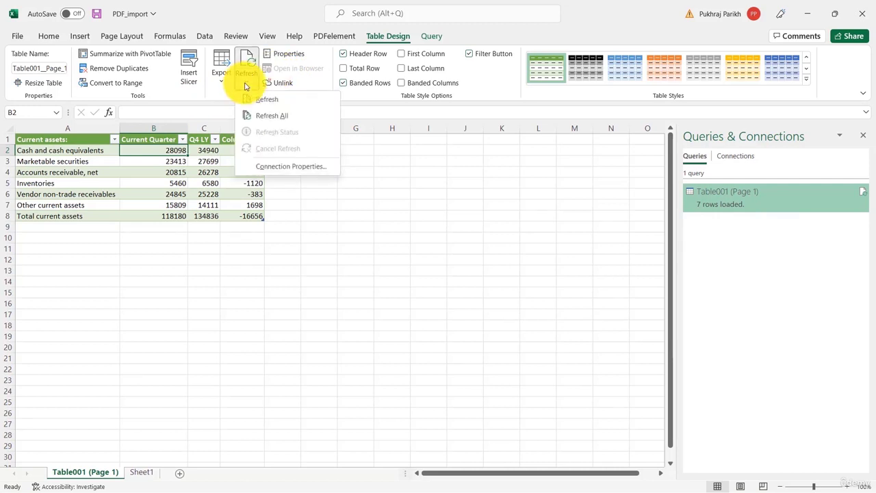
{"action": "left_click", "coordinate": [280, 169]}
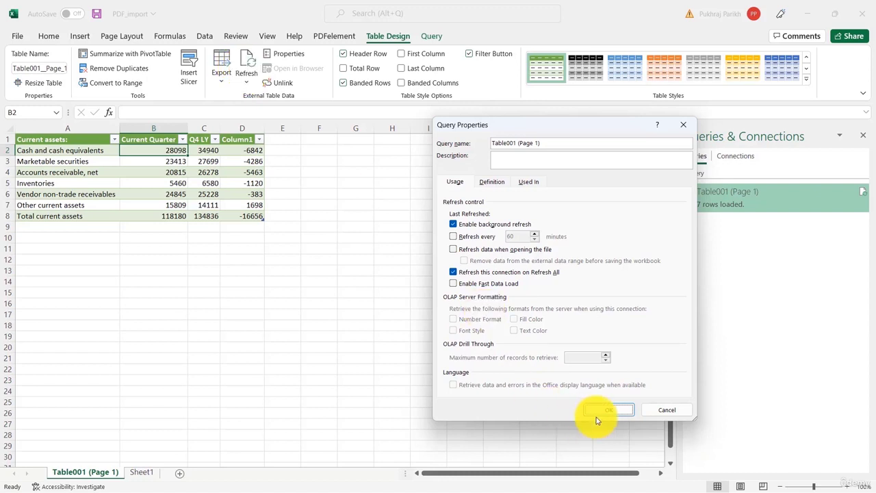
{"action": "left_click", "coordinate": [687, 409]}
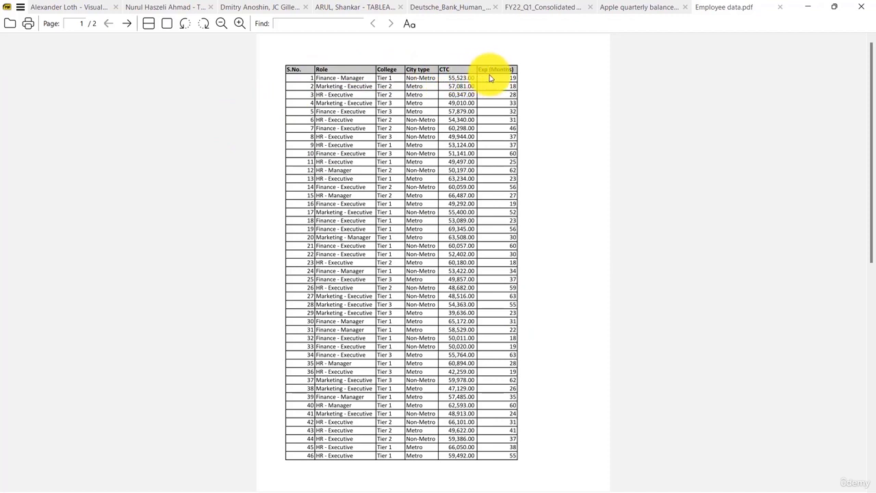
- Look through the Employee data PDF, switch to Excel, and start importing that PDF from the HR_pdf_load folder on Sheet1
{"action": "scroll", "coordinate": [548, 272], "scroll_direction": "down", "scroll_amount": 10}
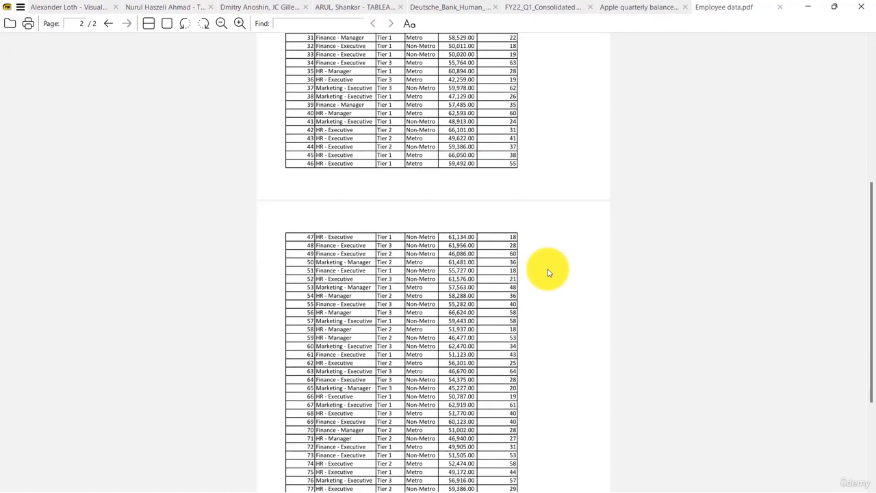
{"action": "scroll", "coordinate": [548, 272], "scroll_direction": "up", "scroll_amount": 10}
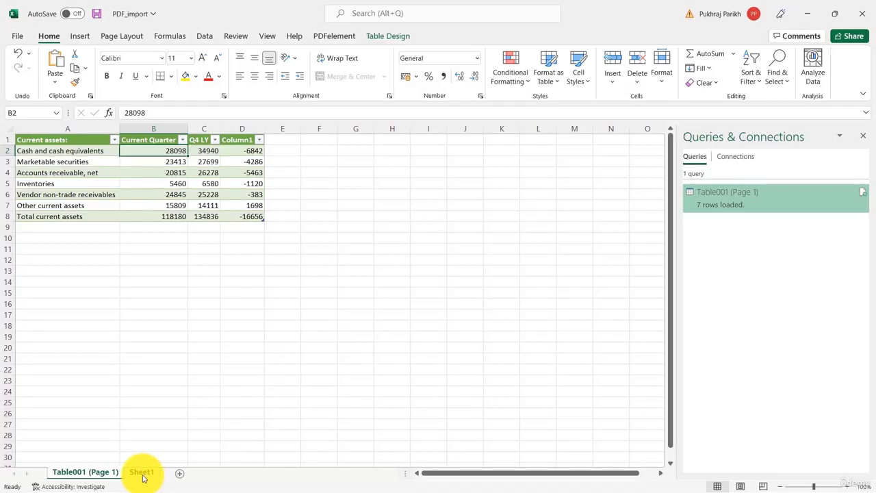
{"action": "left_click", "coordinate": [145, 473]}
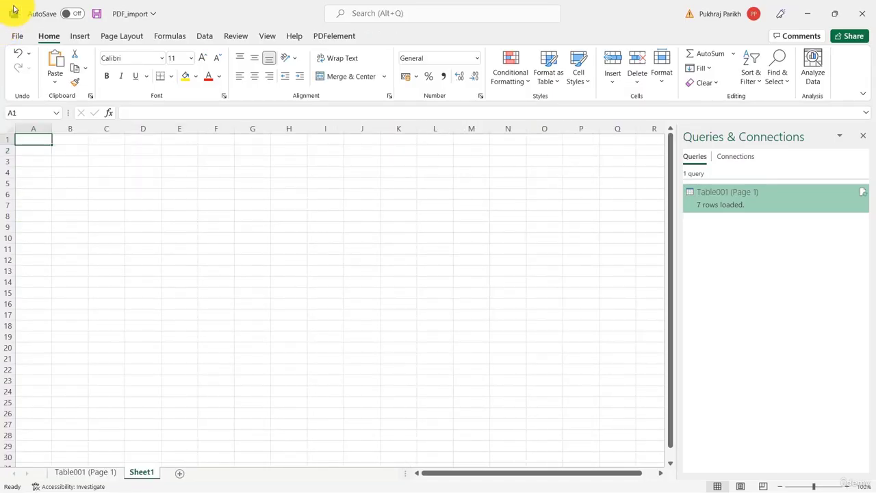
{"action": "left_click", "coordinate": [204, 37]}
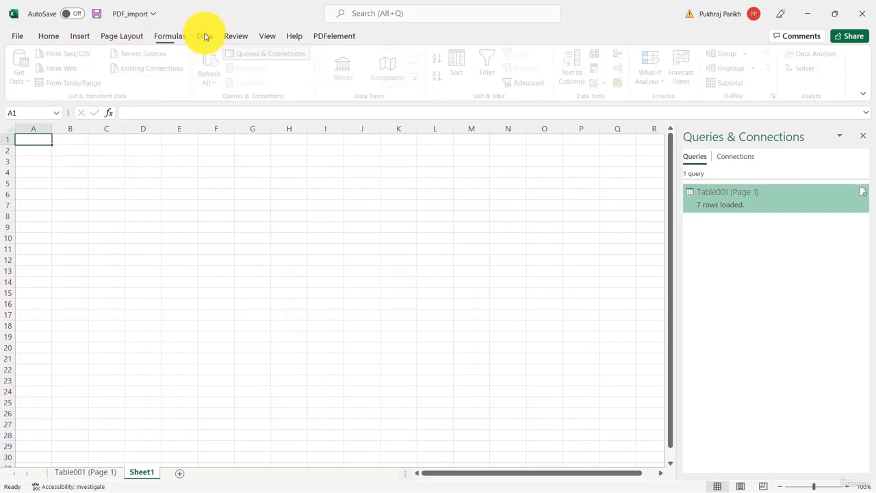
{"action": "left_click", "coordinate": [21, 74]}
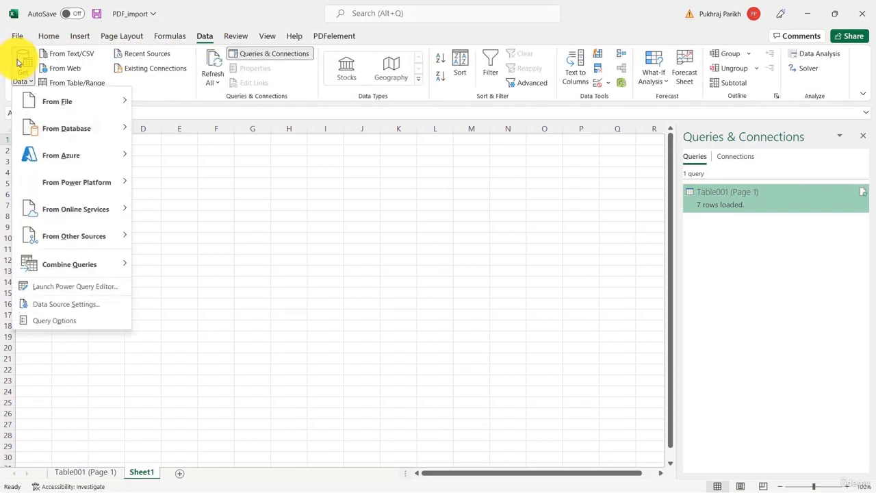
{"action": "mouse_move", "coordinate": [55, 101]}
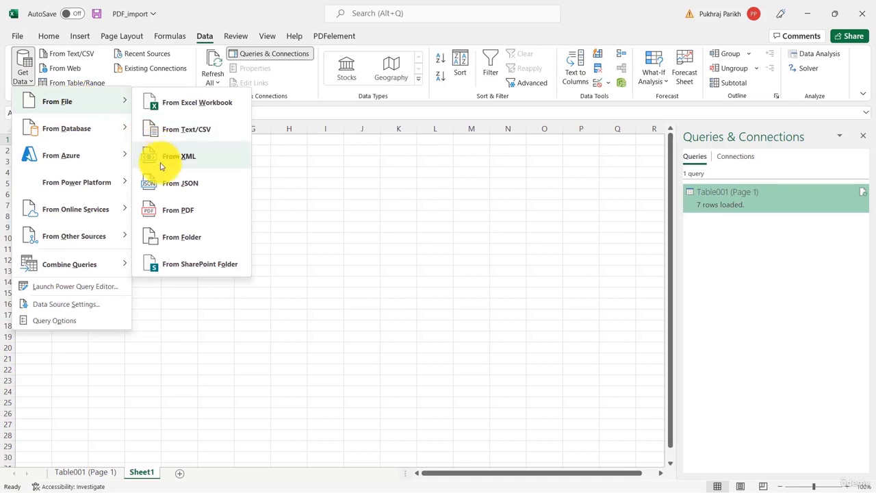
{"action": "left_click", "coordinate": [180, 213]}
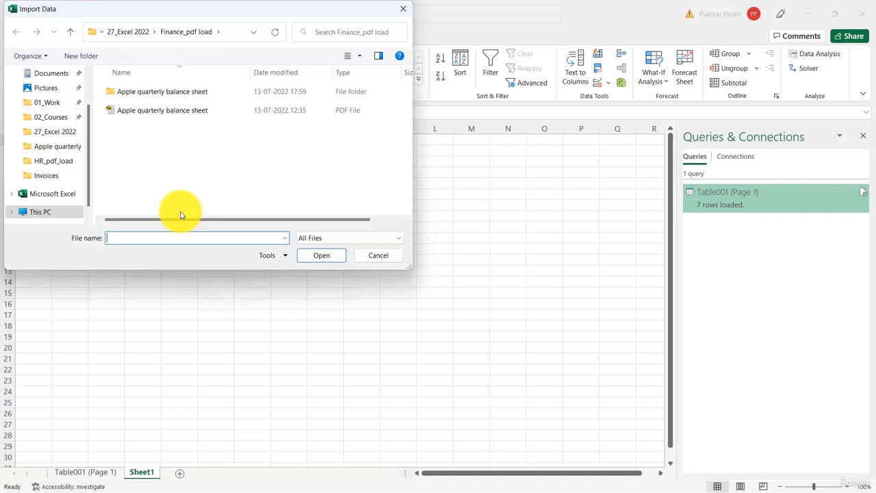
{"action": "left_click", "coordinate": [54, 160]}
{"action": "double_click", "coordinate": [156, 167]}
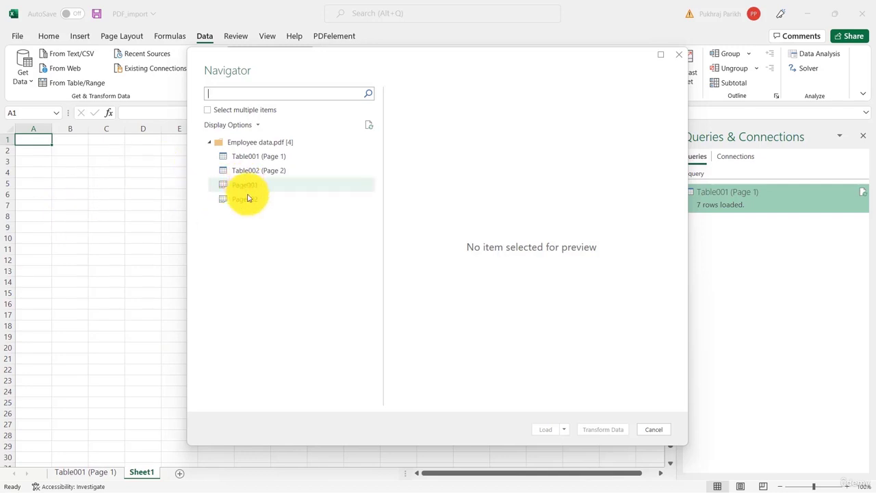
- Preview Table001 and Table002, and open the whole Employee data.pdf in Power Query Editor for transforming
{"action": "left_click", "coordinate": [256, 159]}
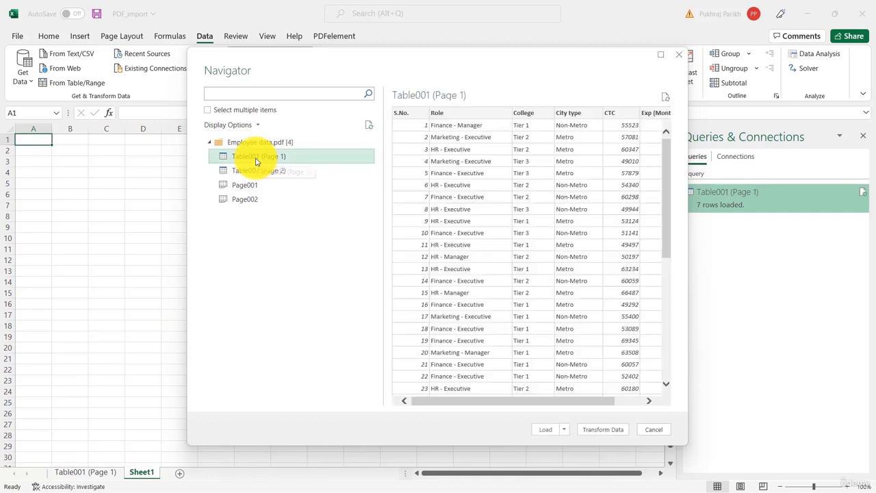
{"action": "scroll", "coordinate": [450, 224], "scroll_direction": "down", "scroll_amount": 8}
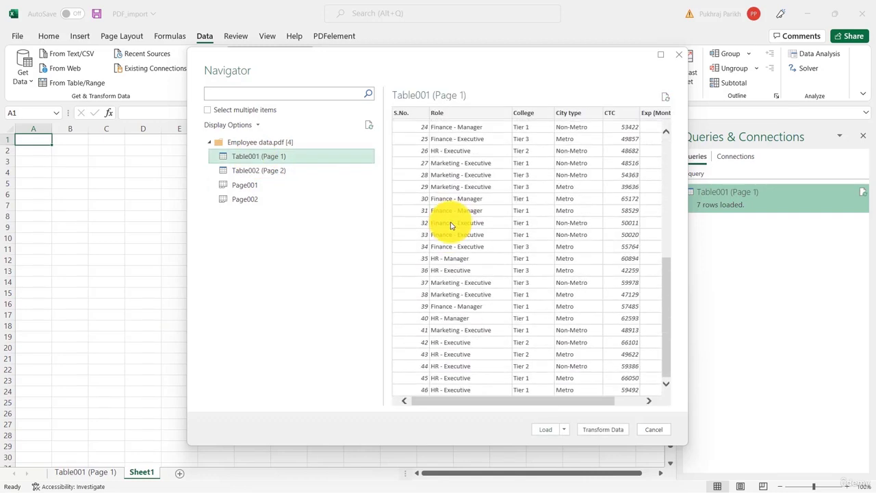
{"action": "left_click", "coordinate": [282, 172]}
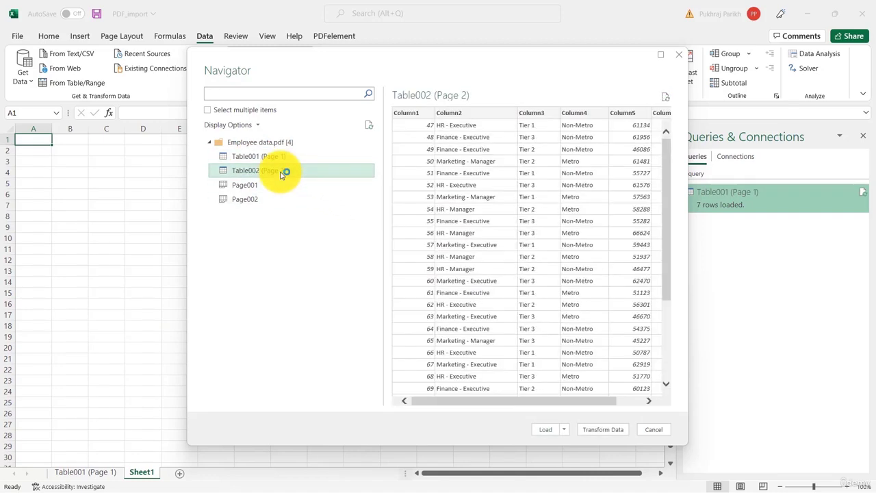
{"action": "scroll", "coordinate": [517, 256], "scroll_direction": "down", "scroll_amount": 4}
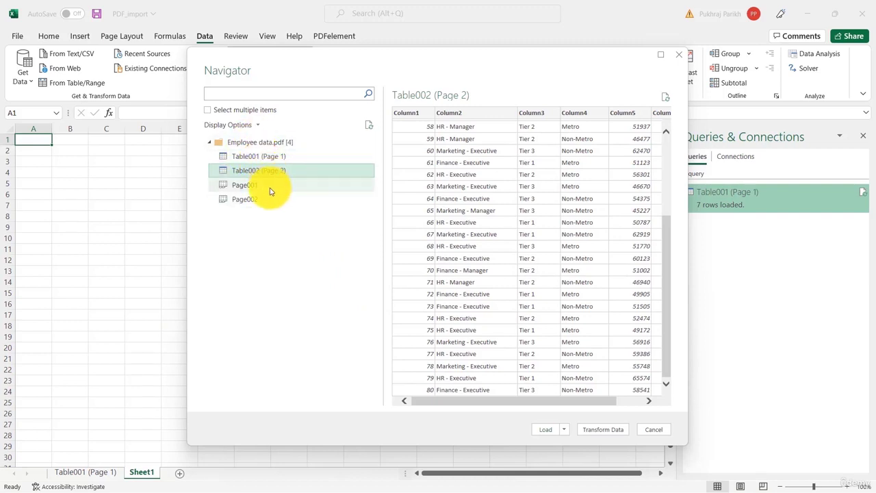
{"action": "right_click", "coordinate": [253, 147]}
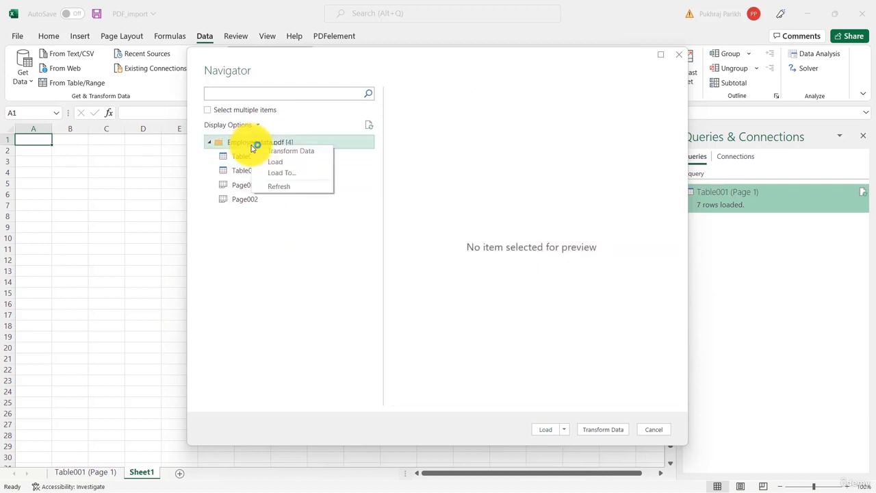
{"action": "left_click", "coordinate": [275, 152]}
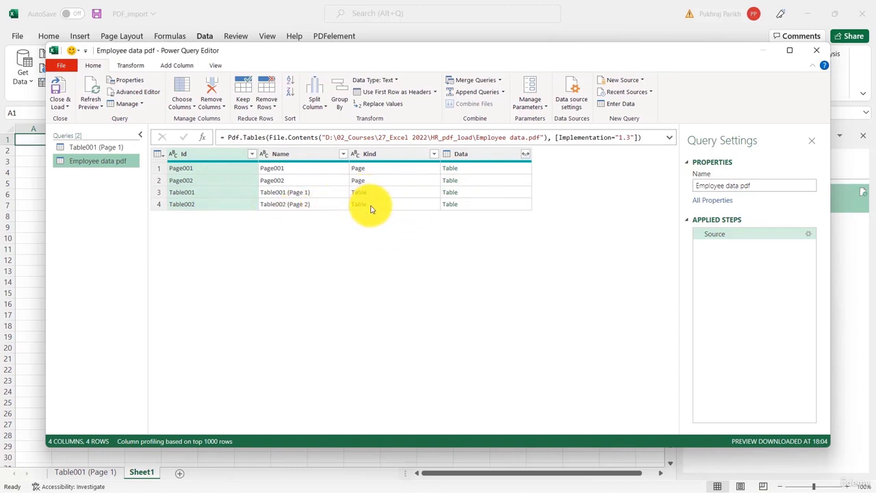
- Filter the Kind column to exclude Page and keep only the Table rows
{"action": "left_click", "coordinate": [434, 154]}
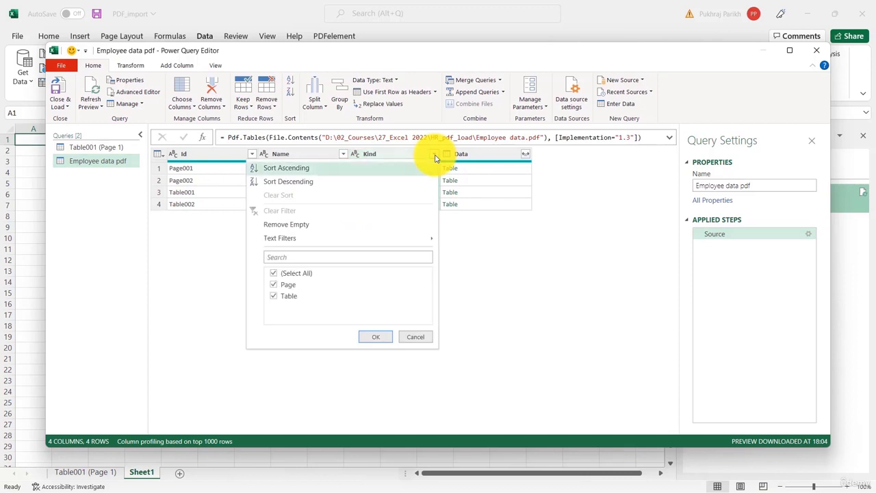
{"action": "left_click", "coordinate": [274, 285]}
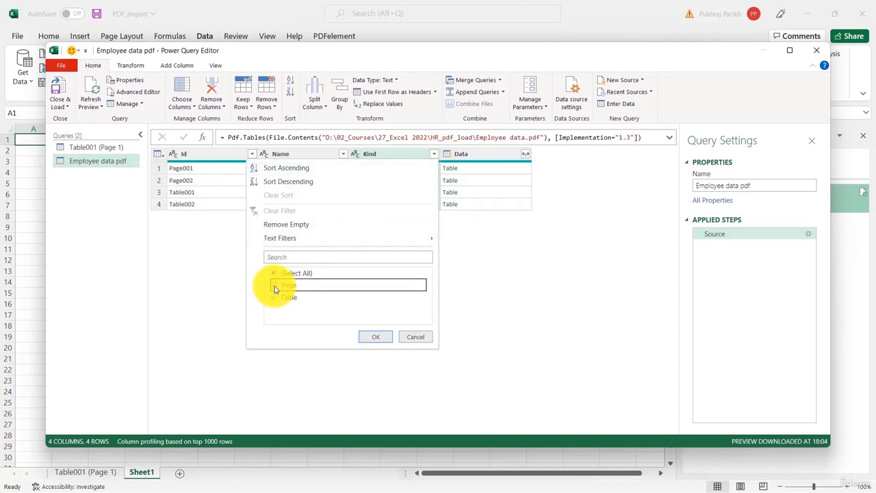
{"action": "left_click", "coordinate": [371, 337]}
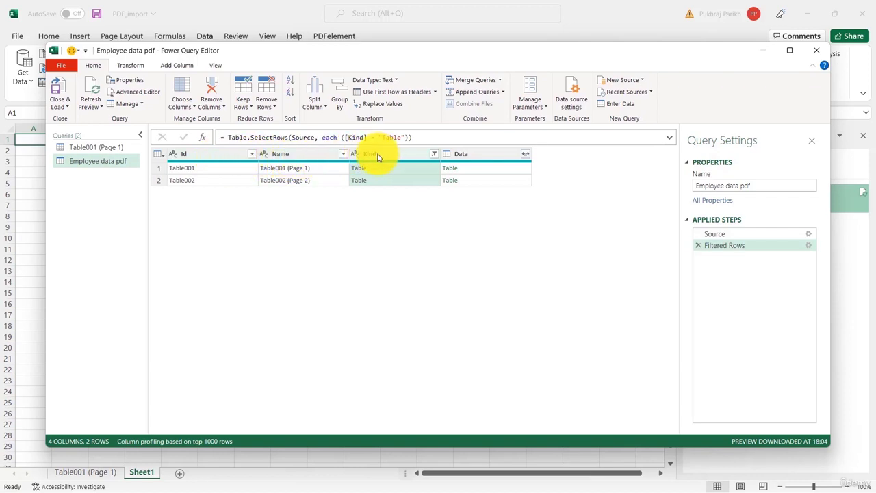
- Remove the Id, Name and Kind columns, and expand Column1 to Column6 from Data with the original column name as prefix
{"action": "left_click", "coordinate": [231, 155], "text": "shift"}
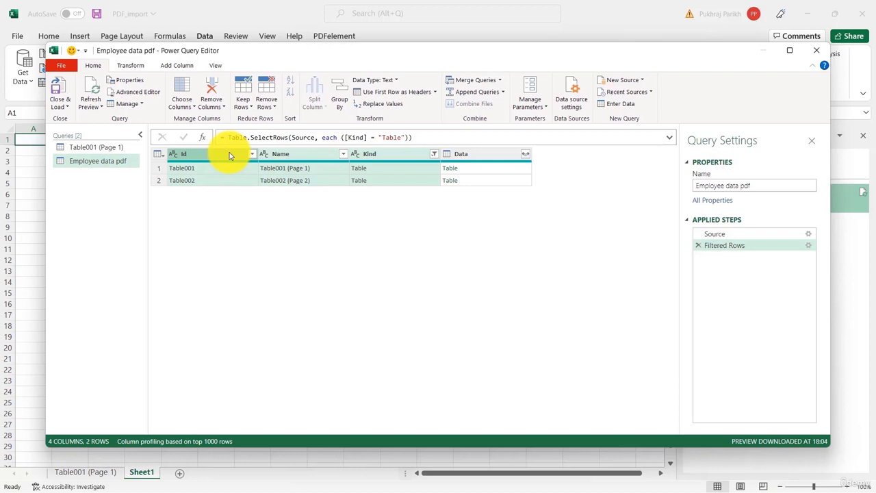
{"action": "left_click", "coordinate": [214, 82]}
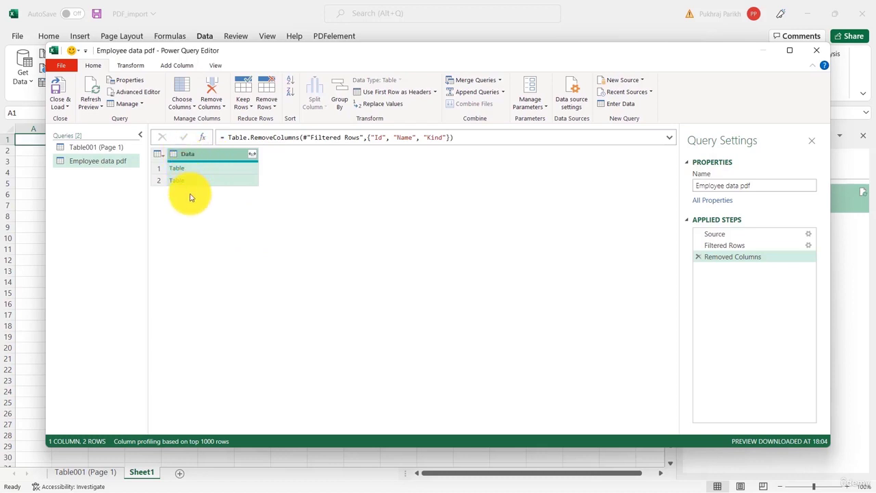
{"action": "left_click", "coordinate": [252, 155]}
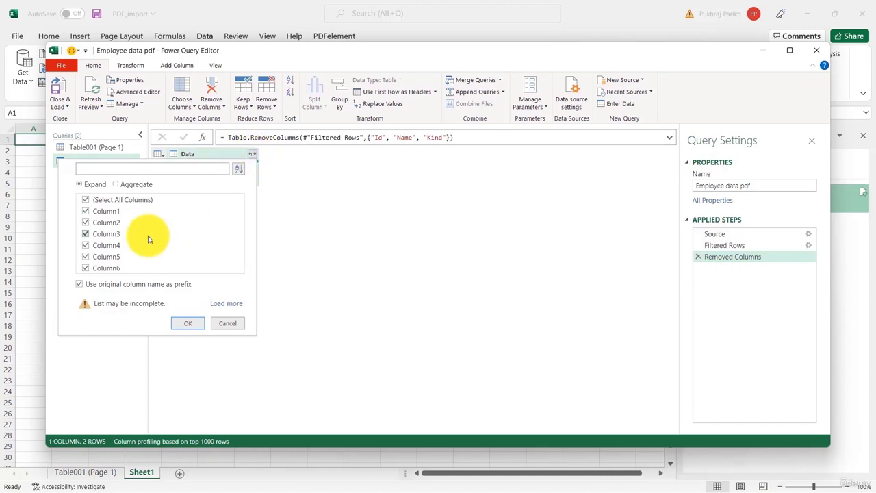
{"action": "left_click", "coordinate": [189, 328]}
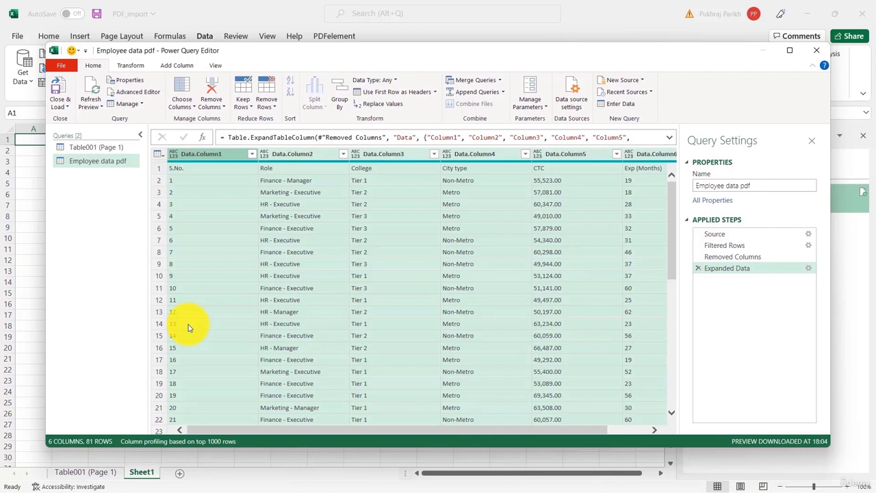
- Review the expanded employee rows through the last record, and select the S.No. cell in the first row
{"action": "scroll", "coordinate": [189, 328], "scroll_direction": "down", "scroll_amount": 11}
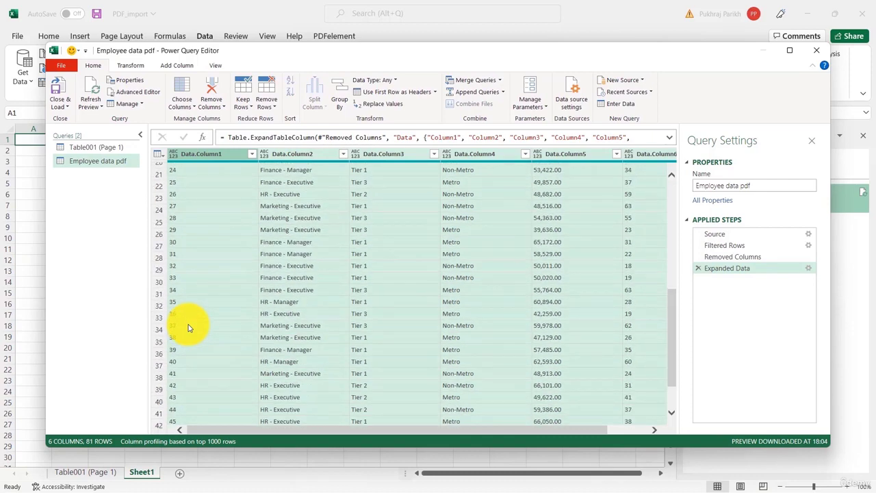
{"action": "scroll", "coordinate": [190, 328], "scroll_direction": "down", "scroll_amount": 9}
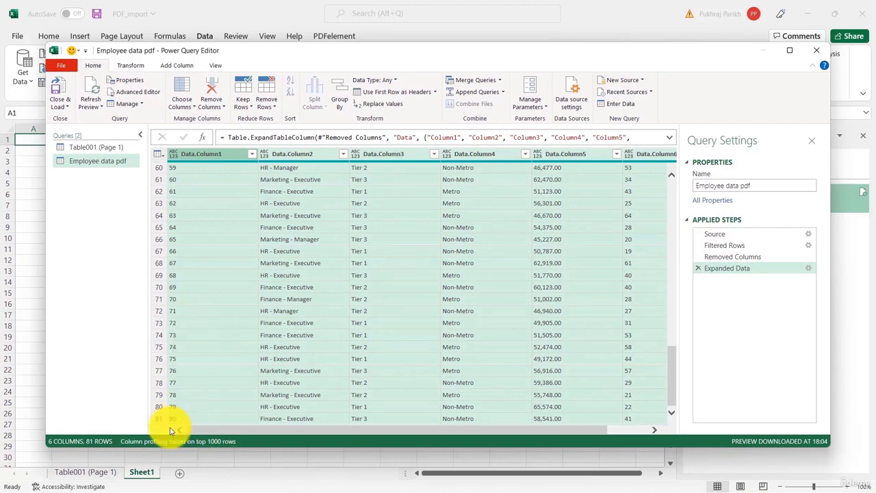
{"action": "scroll", "coordinate": [236, 346], "scroll_direction": "up", "scroll_amount": 20}
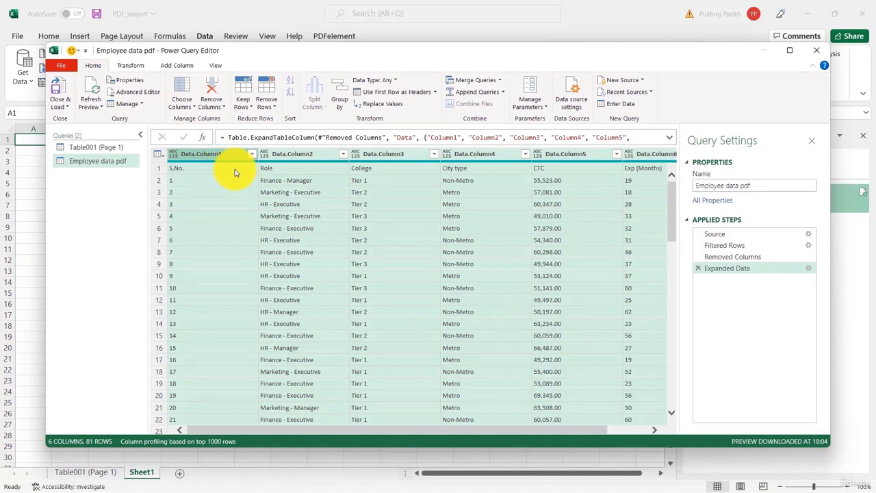
{"action": "left_click", "coordinate": [209, 170]}
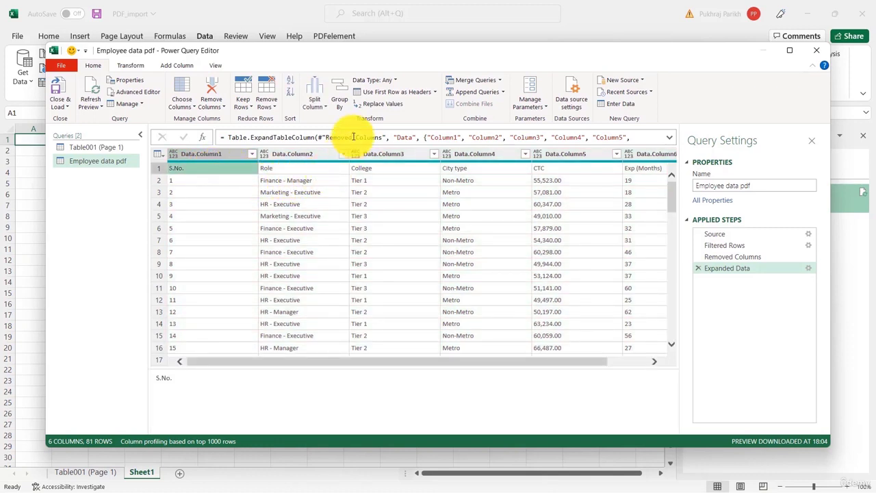
- Promote the first row of the employee query to column headers, and view the data type options for Exp (Months)
{"action": "left_click", "coordinate": [407, 93]}
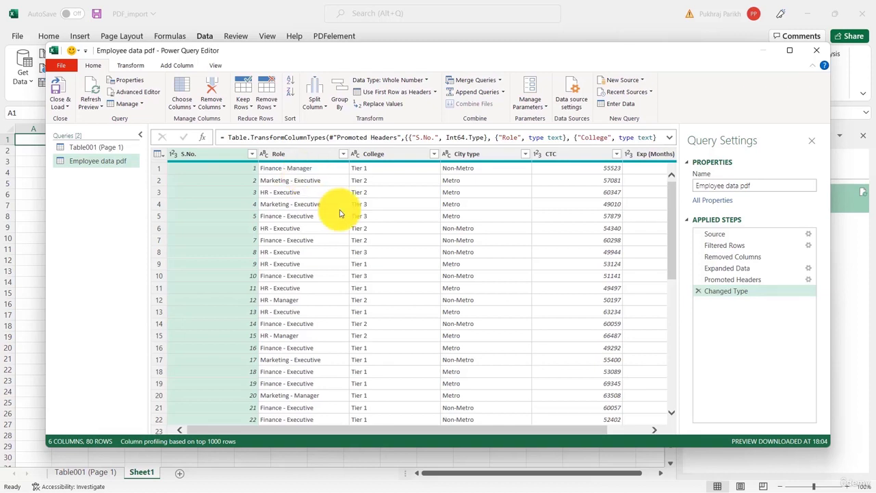
{"action": "scroll", "coordinate": [335, 206], "scroll_direction": "right", "scroll_amount": 2}
{"action": "scroll", "coordinate": [339, 212], "scroll_direction": "left", "scroll_amount": 1}
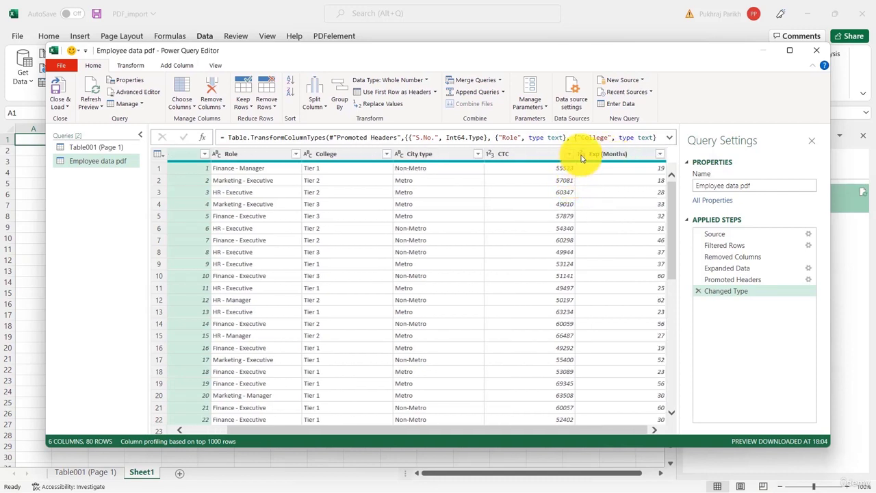
{"action": "left_click", "coordinate": [583, 154]}
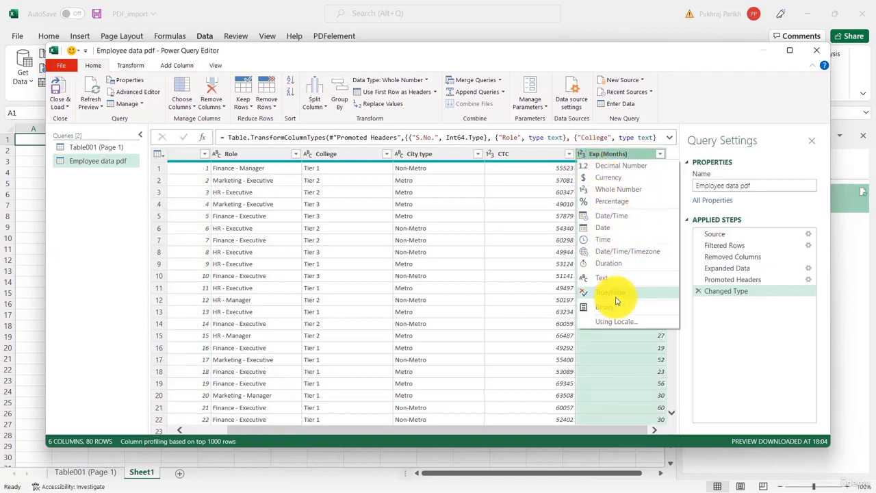
{"action": "left_click", "coordinate": [519, 215]}
{"action": "left_click", "coordinate": [519, 218]}
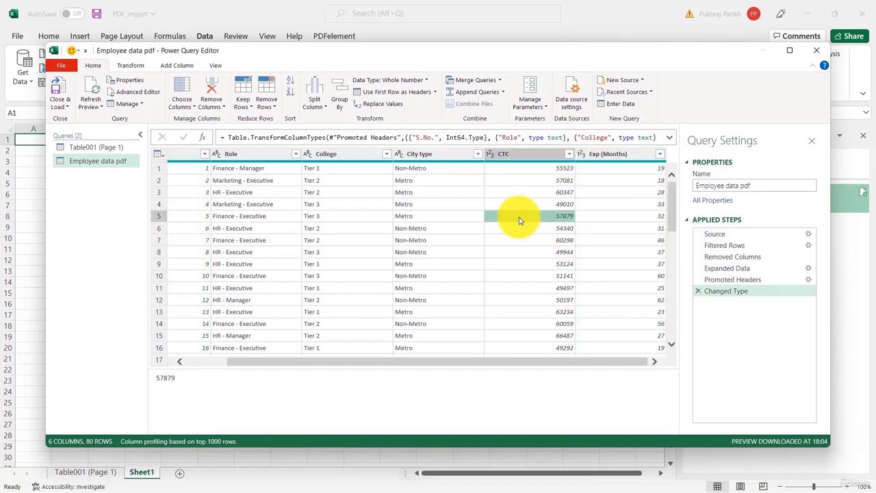
{"action": "scroll", "coordinate": [519, 220], "scroll_direction": "left", "scroll_amount": 2}
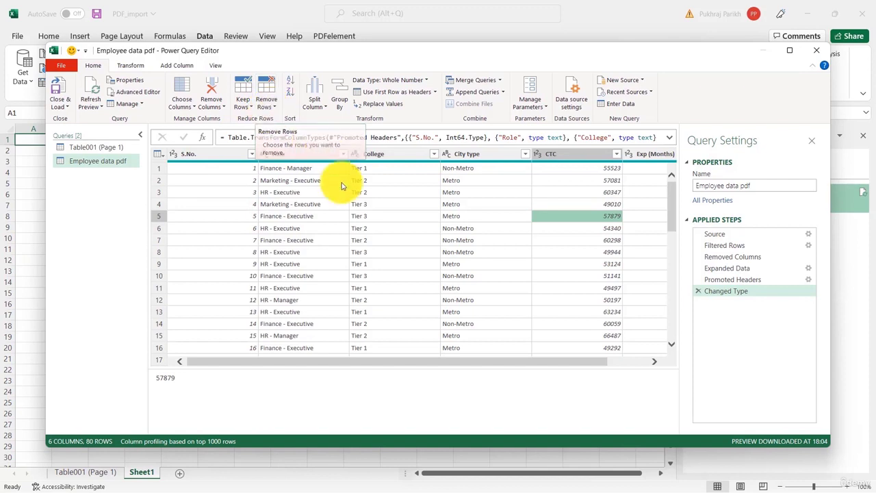
- Close Power Query Editor and load the employee query into a new worksheet, and review the rows through the last record
{"action": "left_click", "coordinate": [296, 228]}
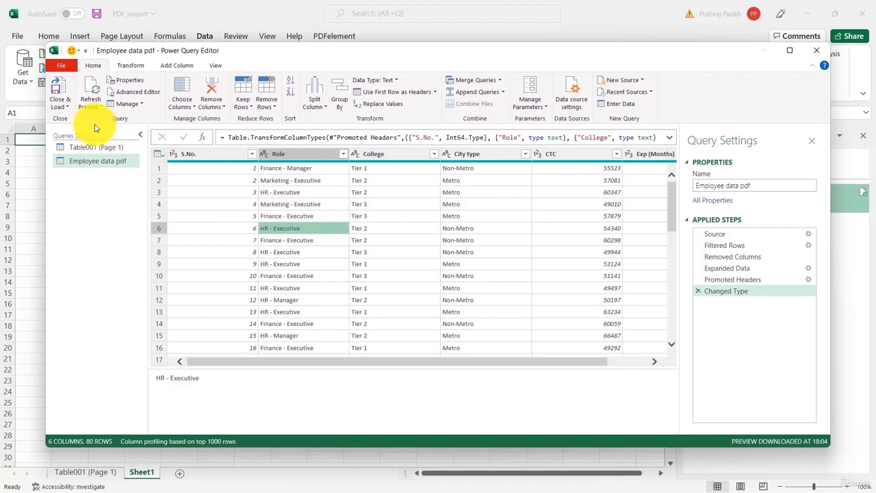
{"action": "left_click", "coordinate": [61, 86]}
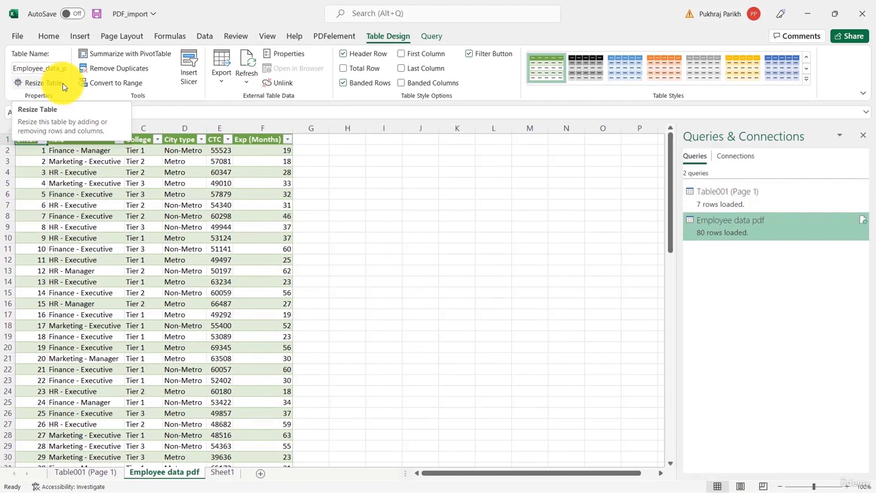
{"action": "scroll", "coordinate": [150, 319], "scroll_direction": "down", "scroll_amount": 19}
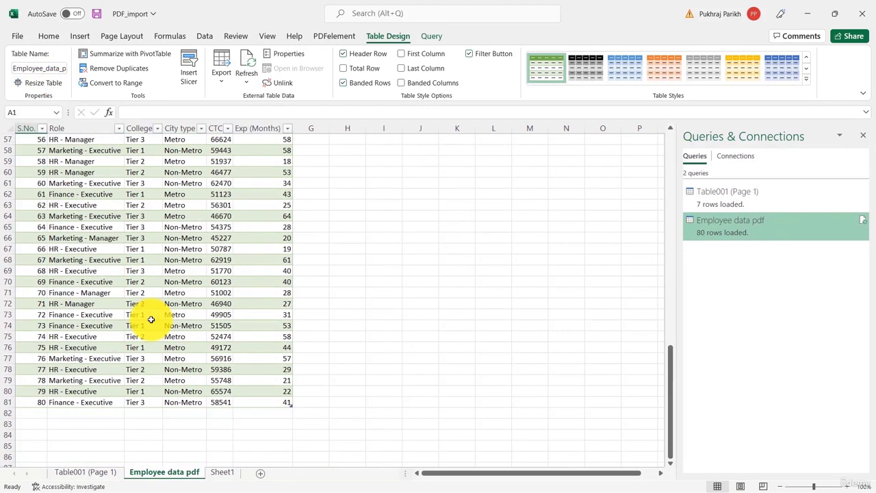
{"action": "scroll", "coordinate": [150, 319], "scroll_direction": "up", "scroll_amount": 19}
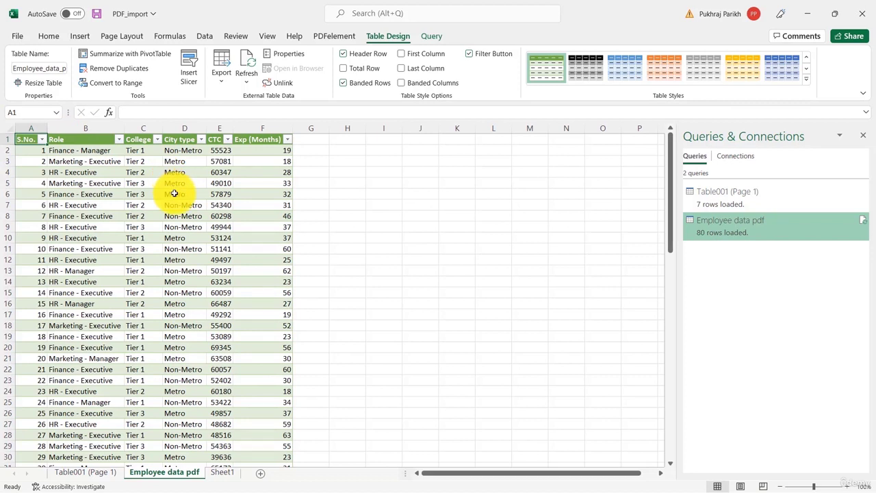
- Format all CTC values from E2 down as Currency, and switch them to the $ English (United States) accounting format
{"action": "left_click", "coordinate": [224, 152]}
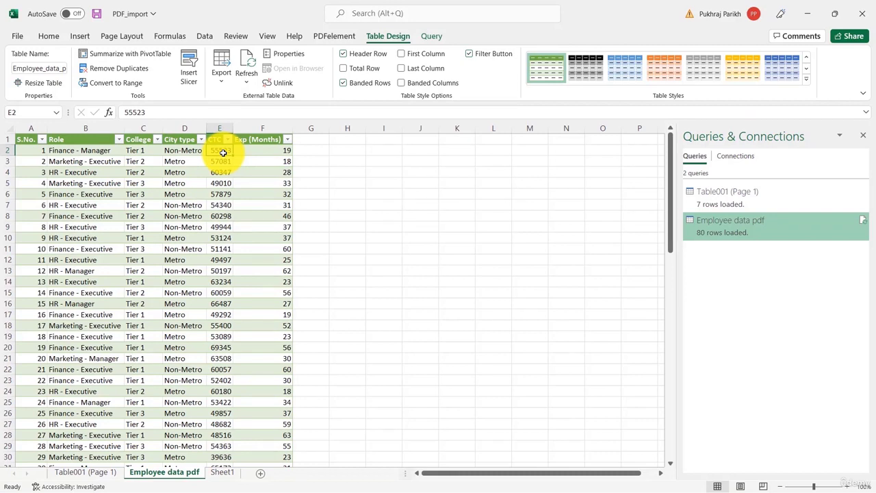
{"action": "key", "text": "ctrl+shift+Down"}
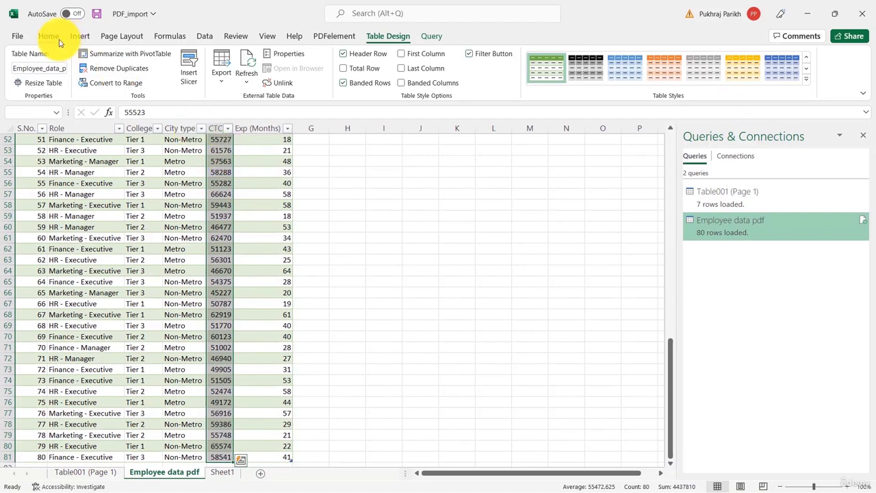
{"action": "left_click", "coordinate": [58, 39]}
{"action": "left_click", "coordinate": [477, 60]}
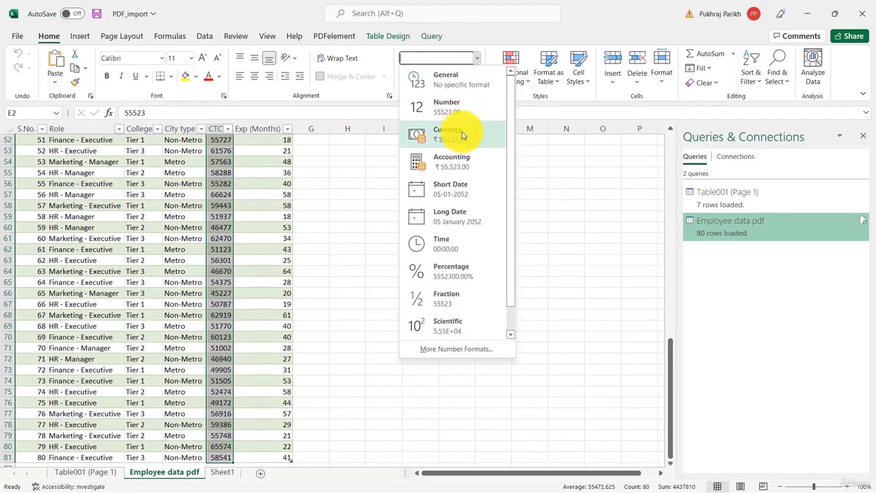
{"action": "left_click", "coordinate": [417, 133]}
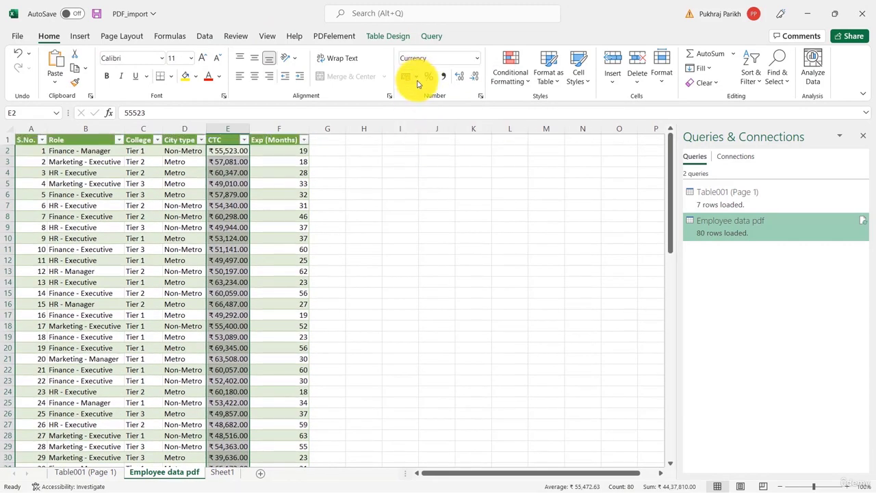
{"action": "left_click", "coordinate": [416, 76]}
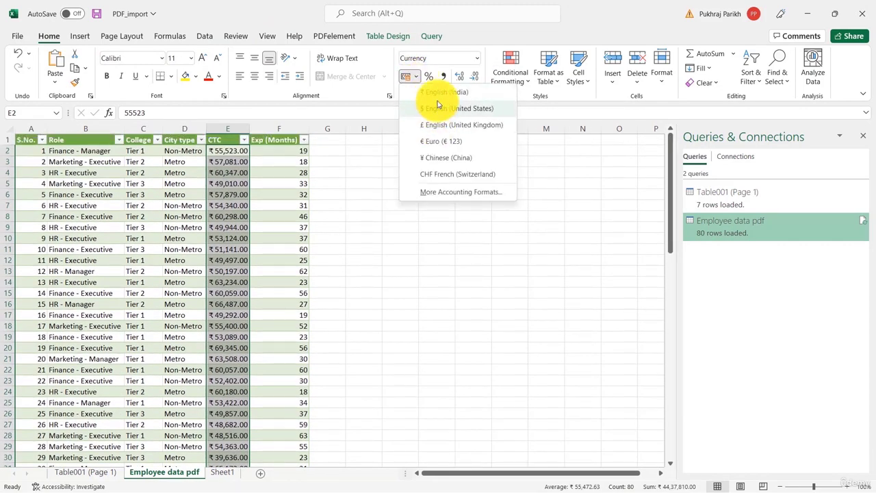
{"action": "left_click", "coordinate": [440, 109]}
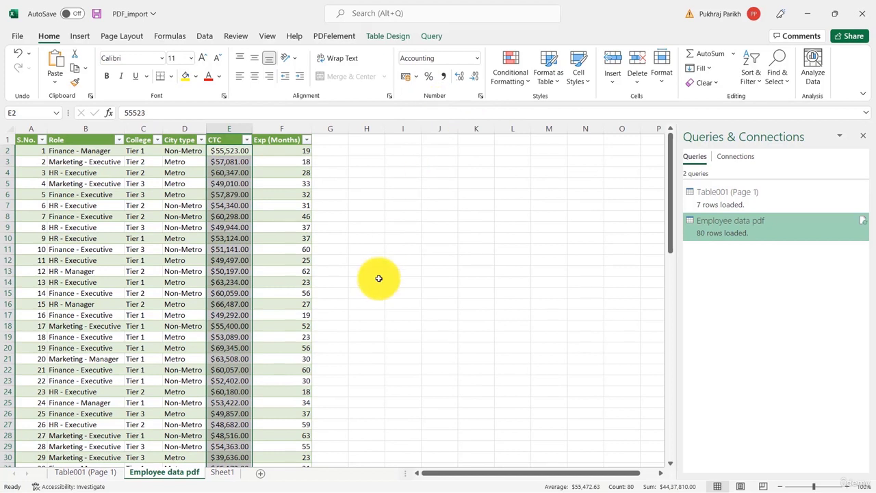
{"action": "left_click", "coordinate": [271, 225]}
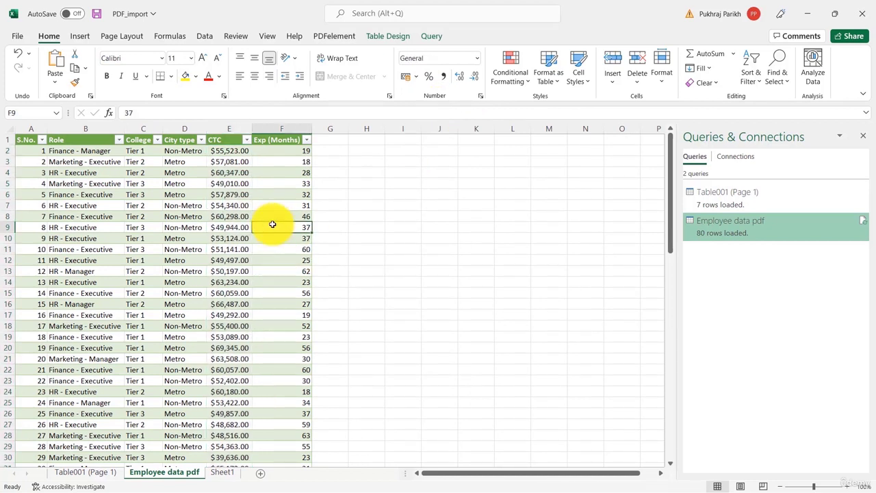